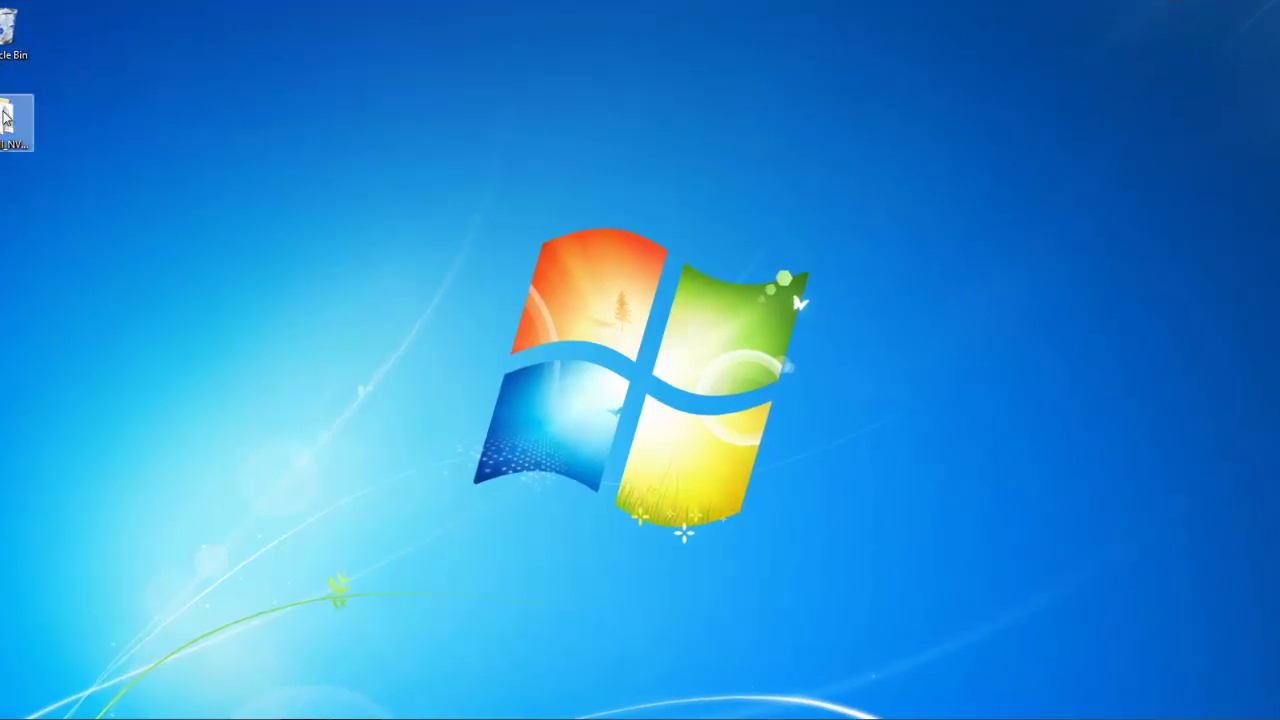
- Install Network Video Monitor System from the Sunell_NVMS folder into the default C:\Program Files (x86)\NVMS
double_click(5, 118)
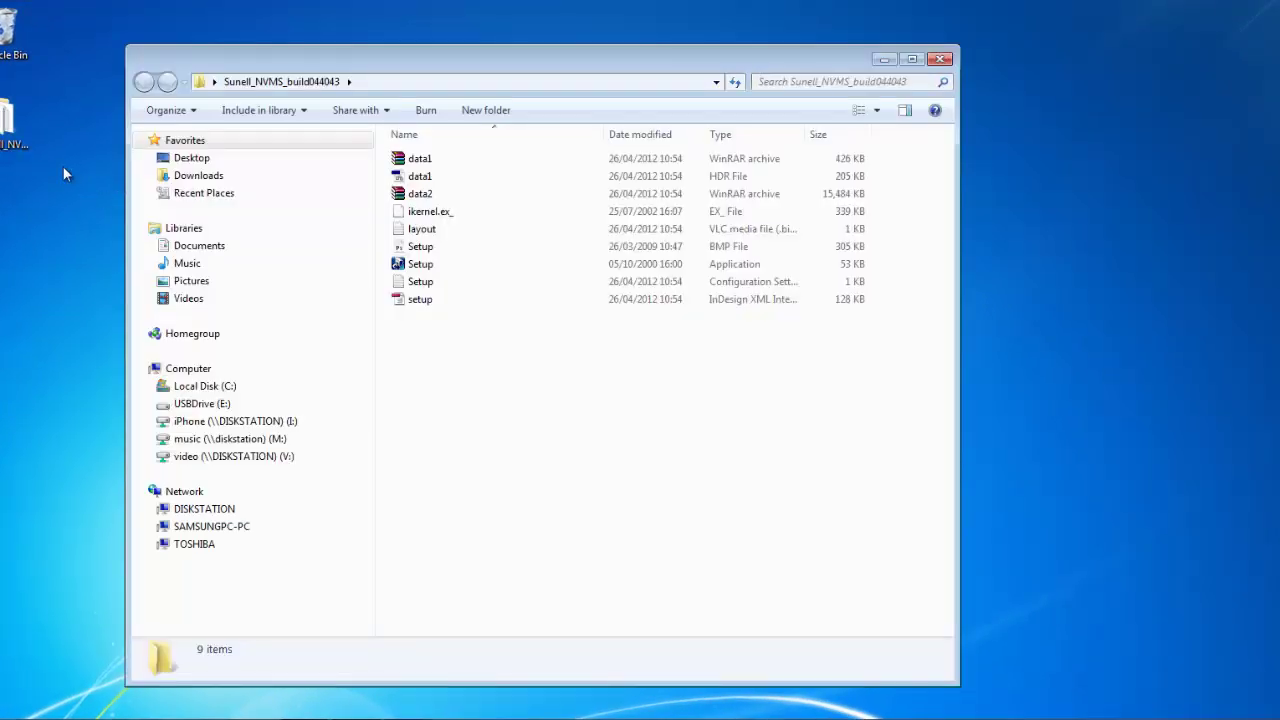
double_click(420, 265)
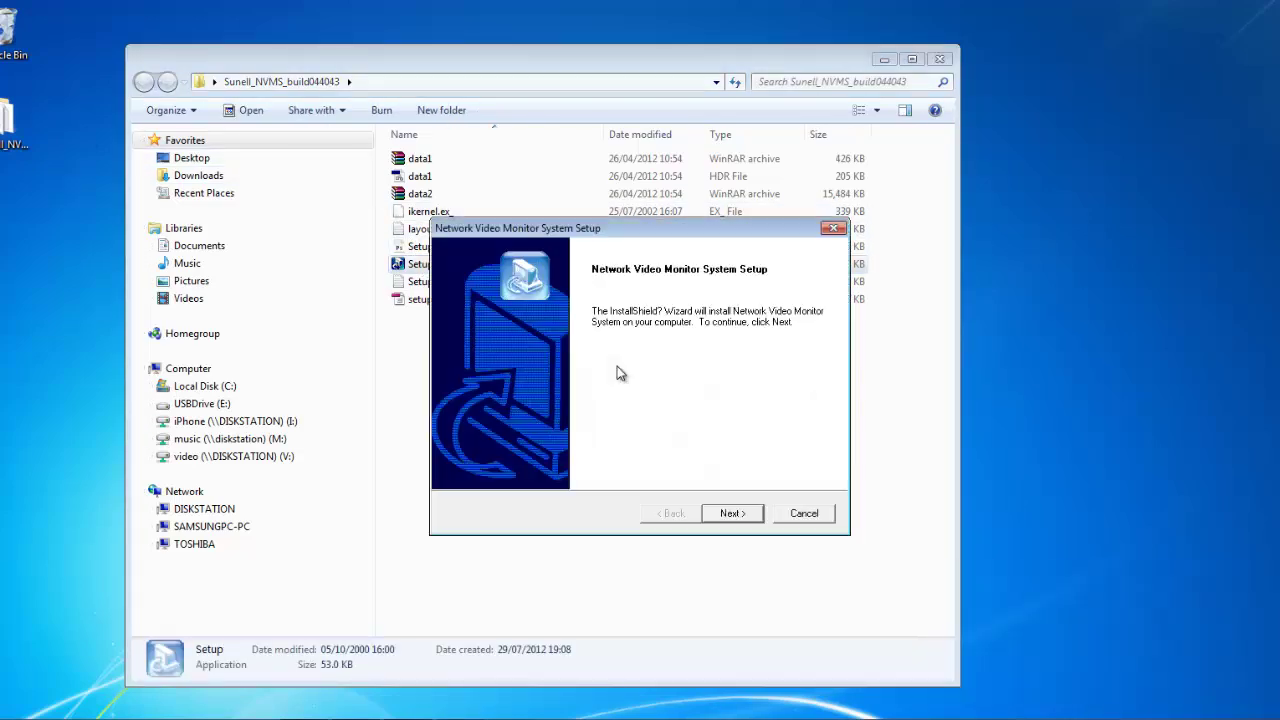
click(729, 514)
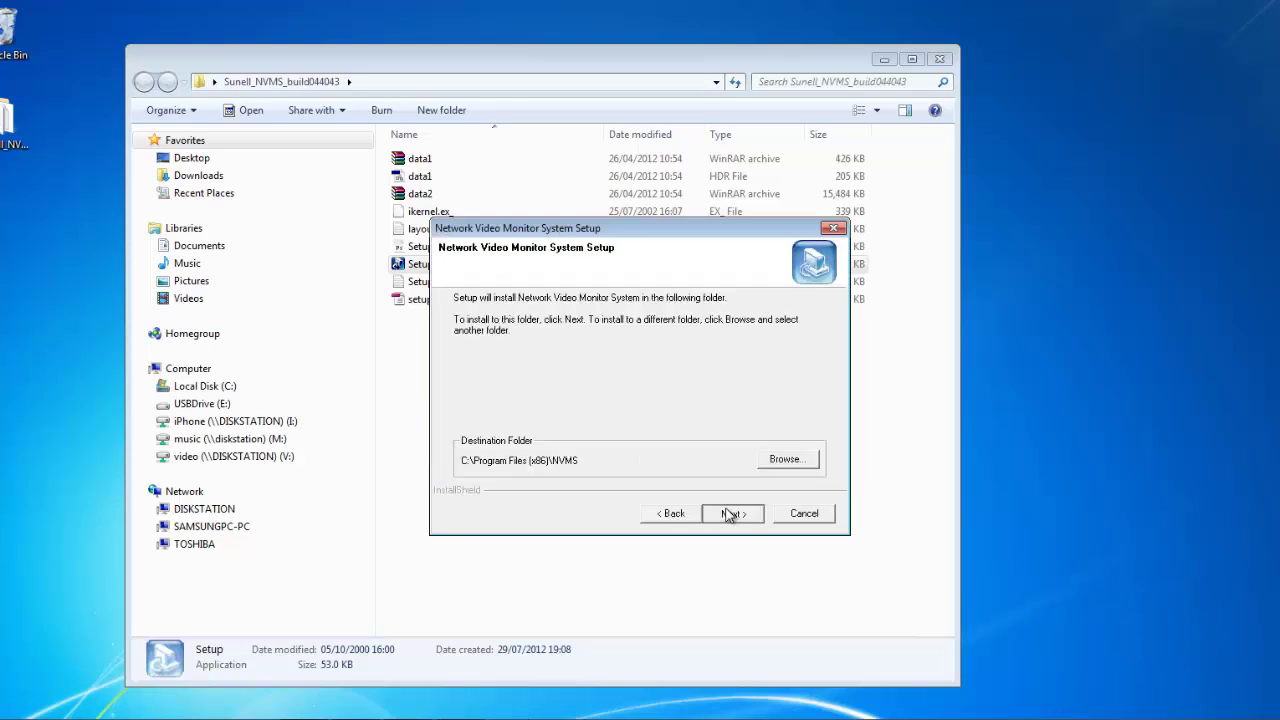
click(731, 514)
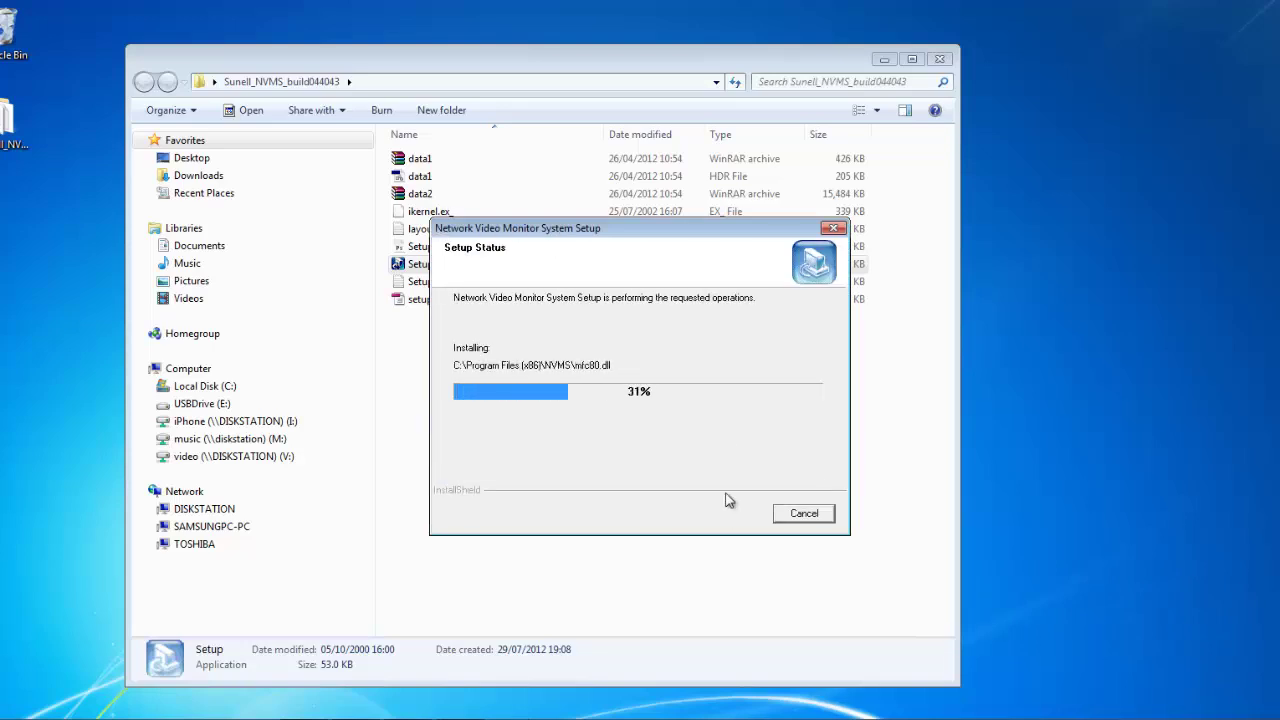
click(933, 63)
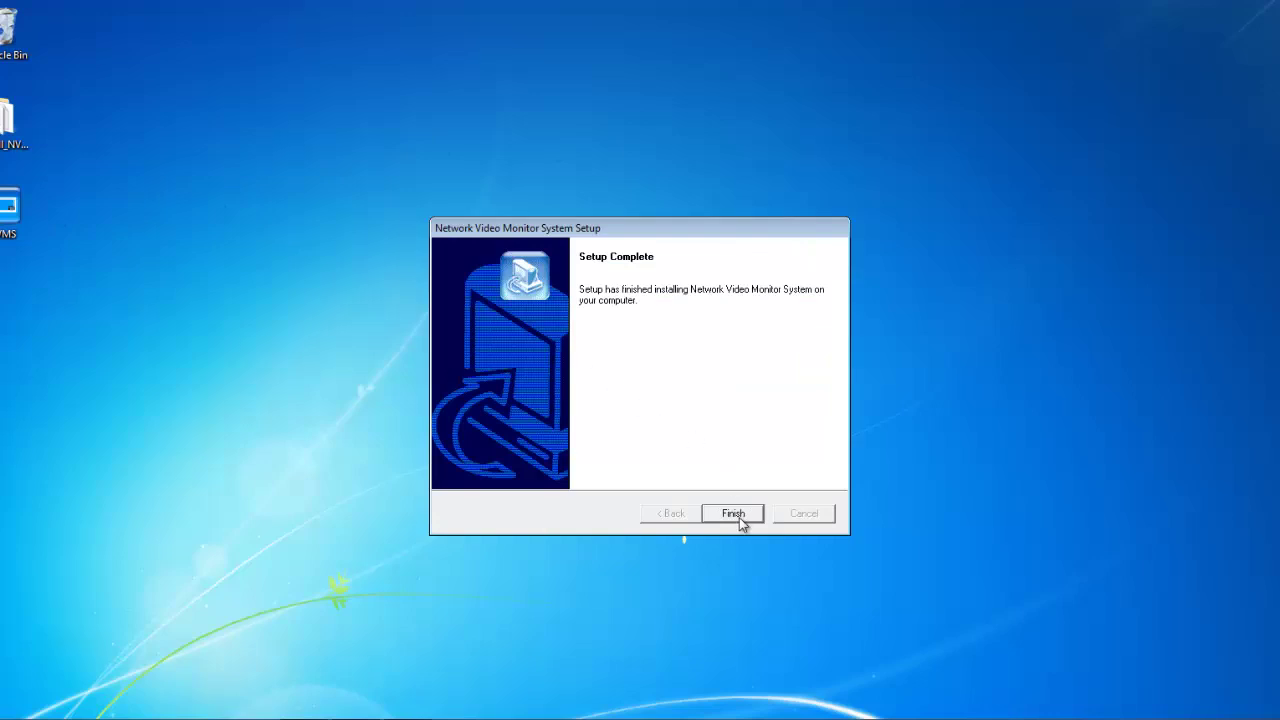
click(735, 514)
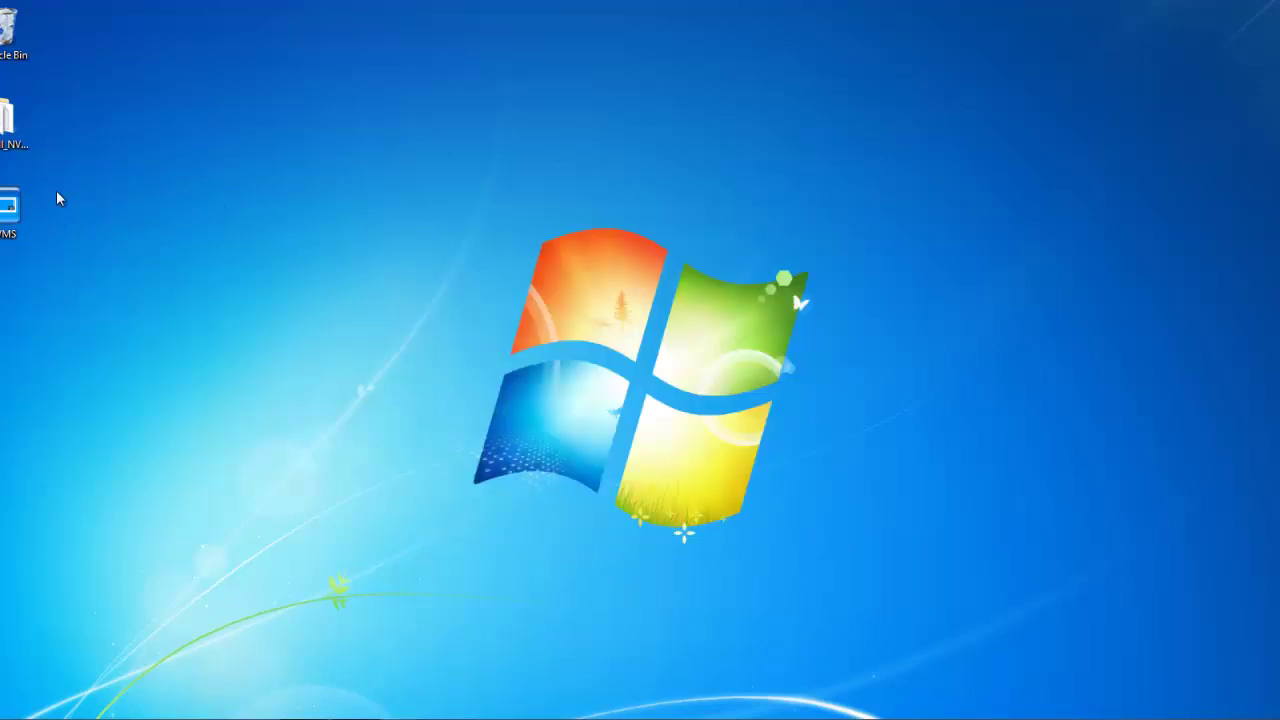
- Launch NVMS, enter the admin user name and password, and tick Remember password and automatic sign-in
double_click(10, 205)
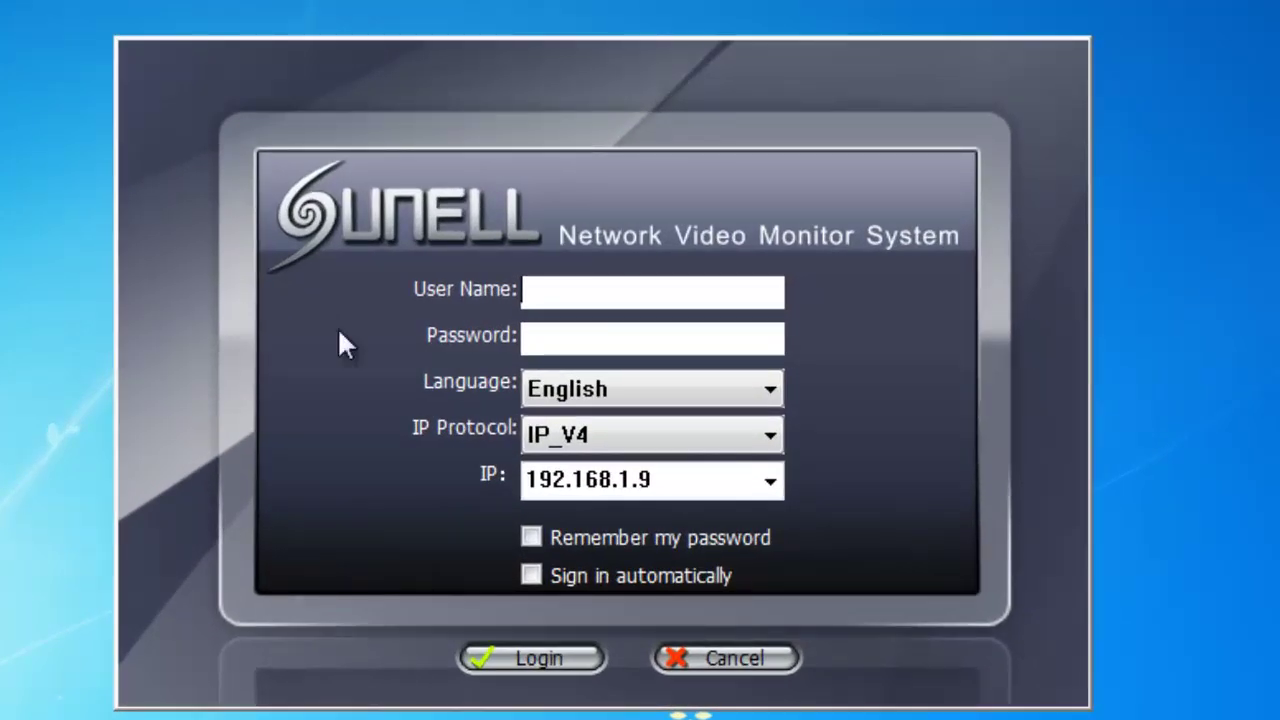
text(admin)
key(Tab)
text(admin)
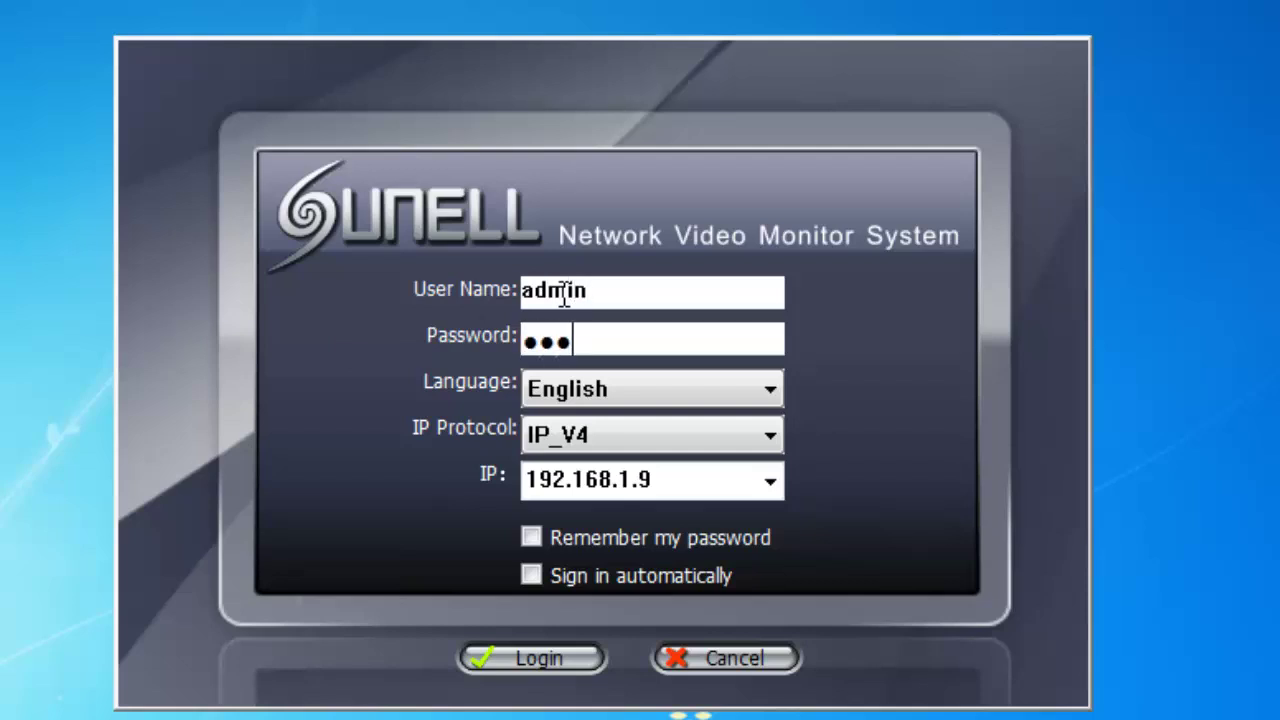
click(531, 539)
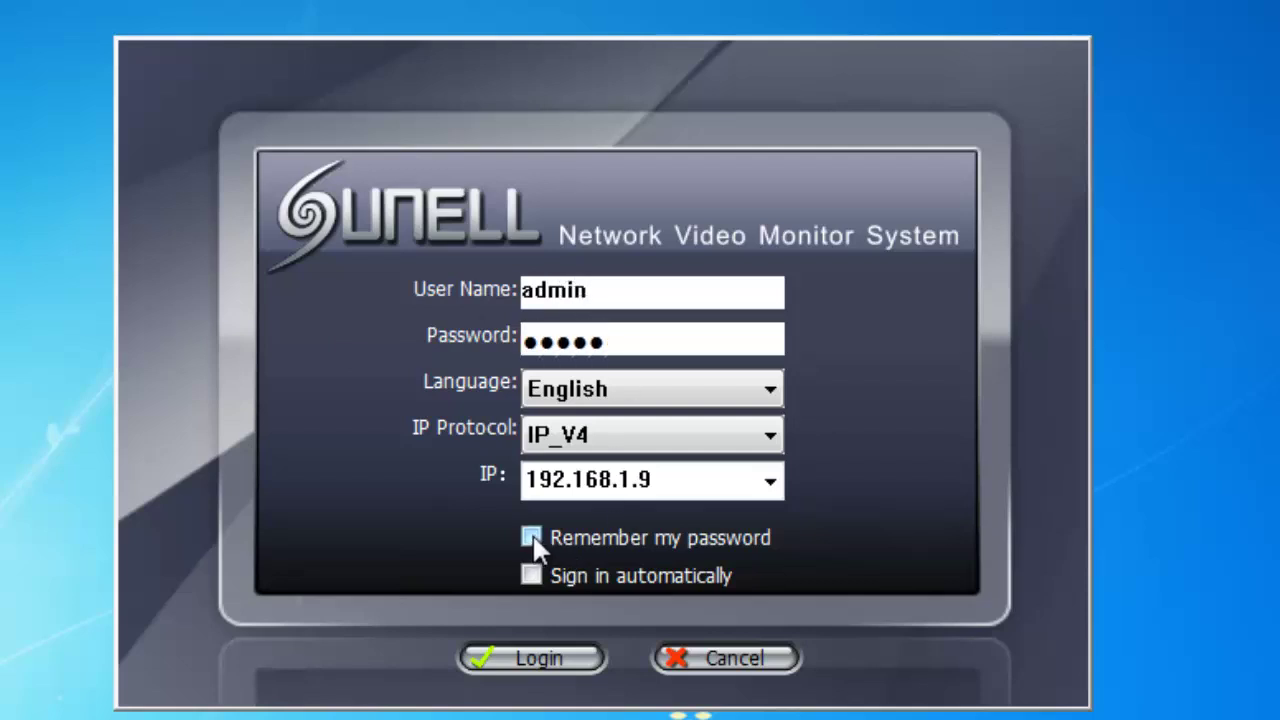
click(534, 577)
- Log in, then switch the live view to the six-by-six 36-pane grid
click(540, 650)
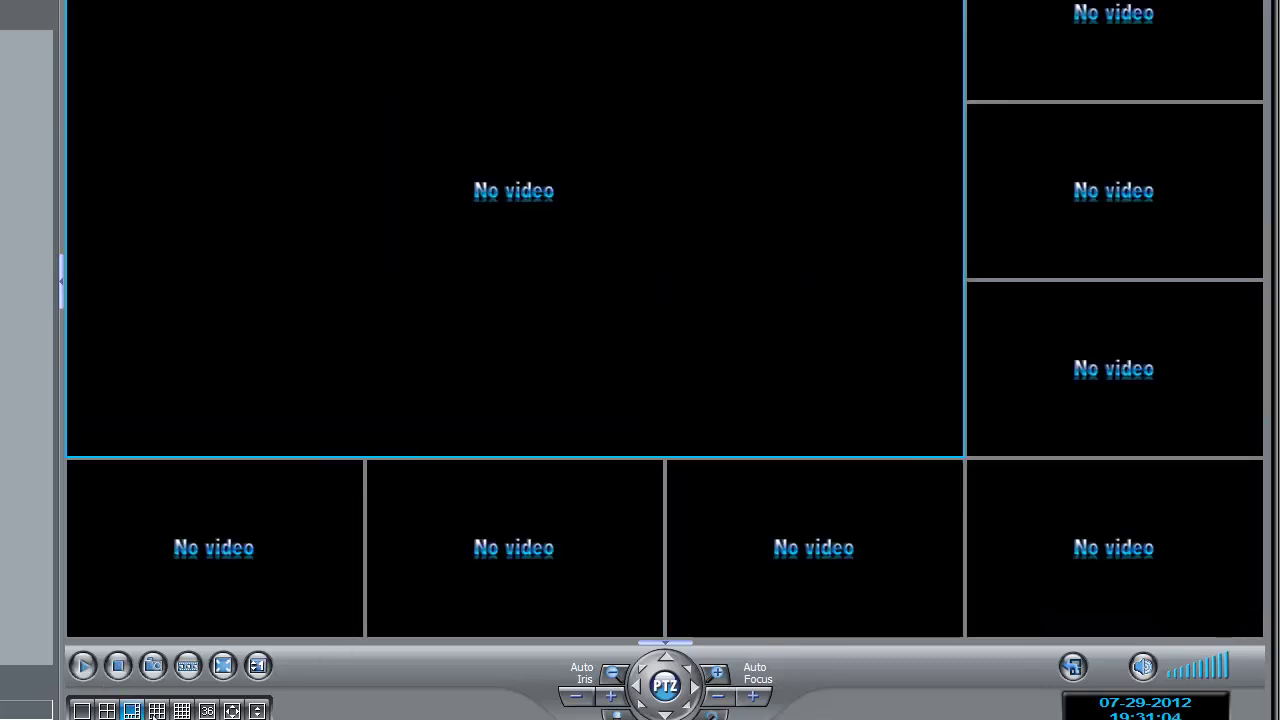
click(182, 710)
click(207, 710)
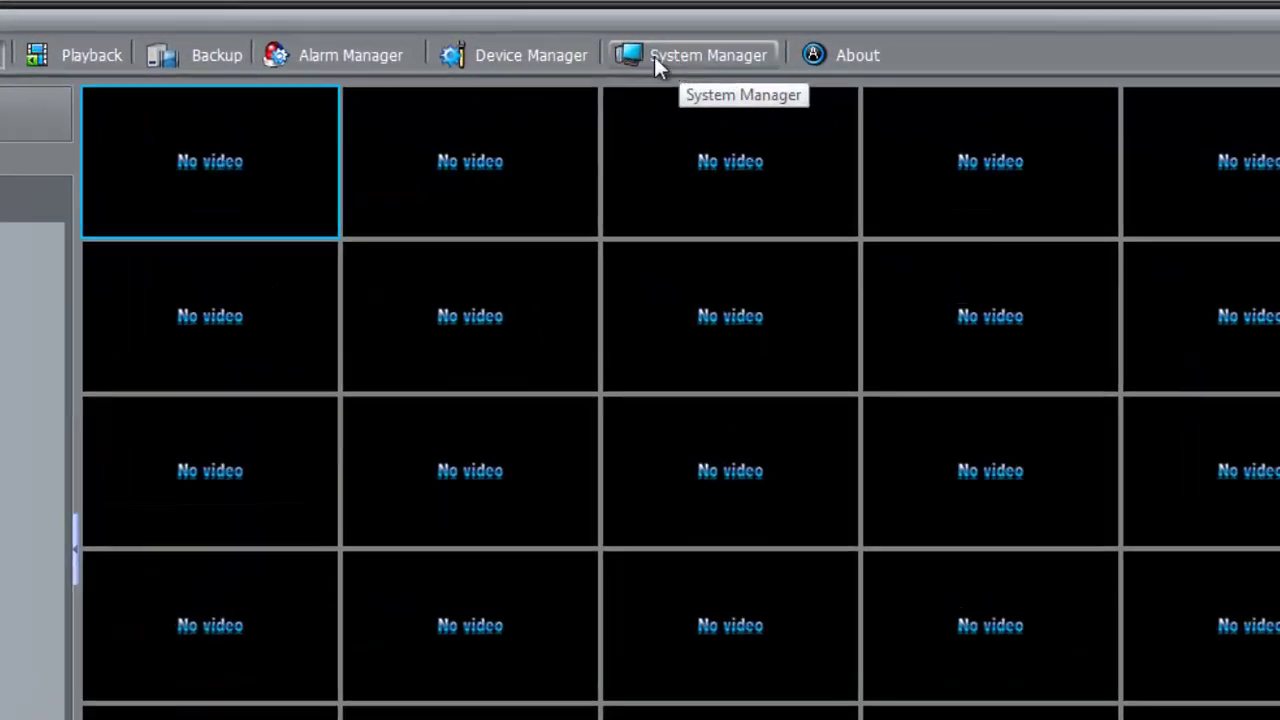
- Open Video Device Management from the Device Manager menu
click(502, 53)
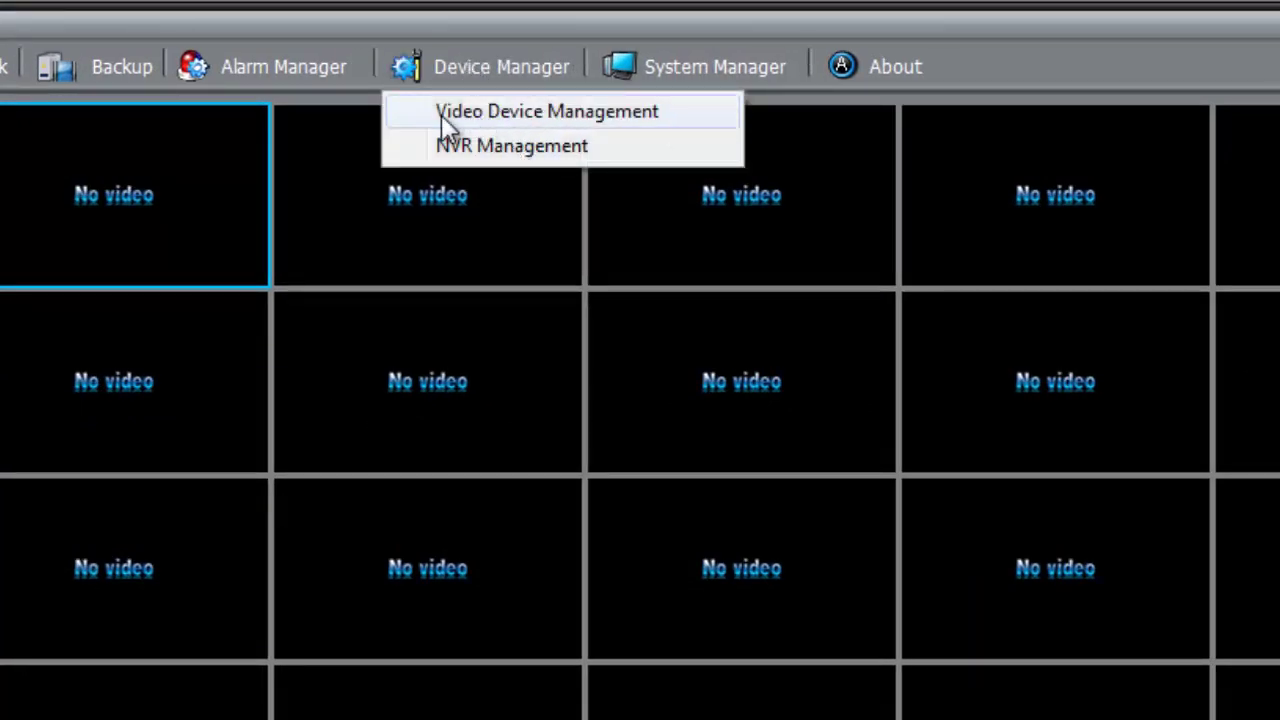
click(554, 112)
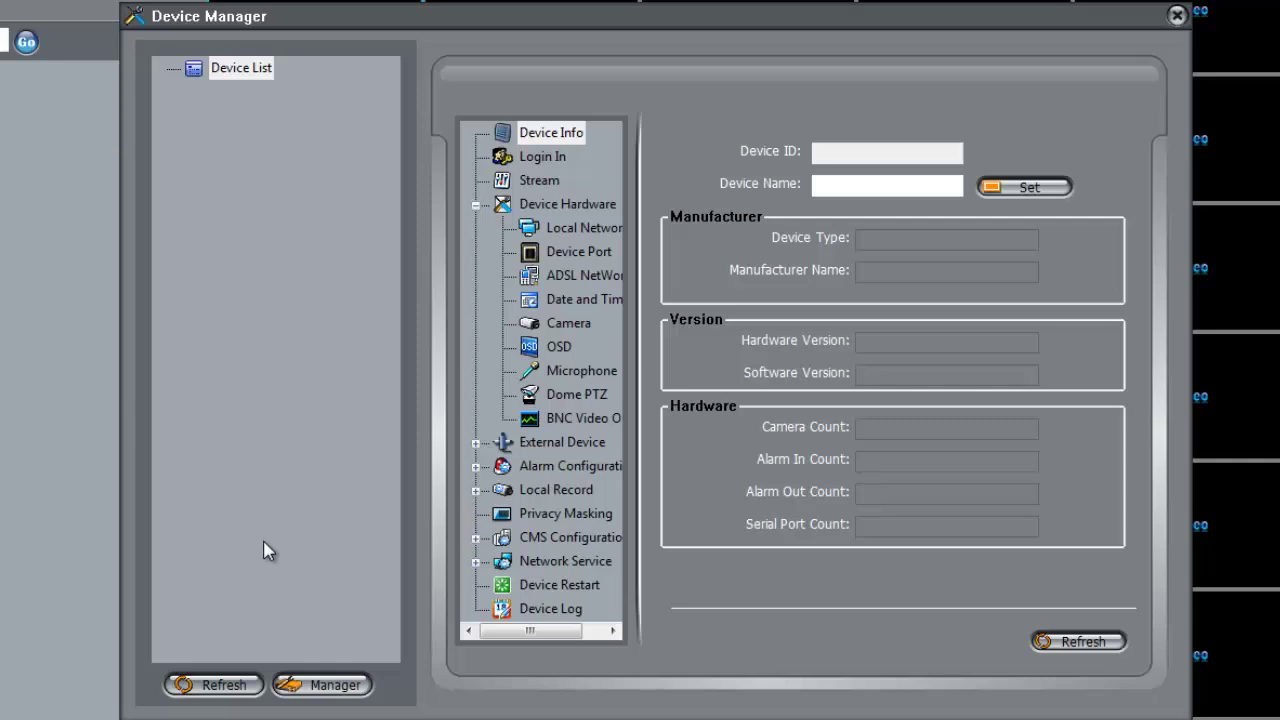
- Open the add-device form, keep IP CAM as the device type, and name the device Test1
click(327, 684)
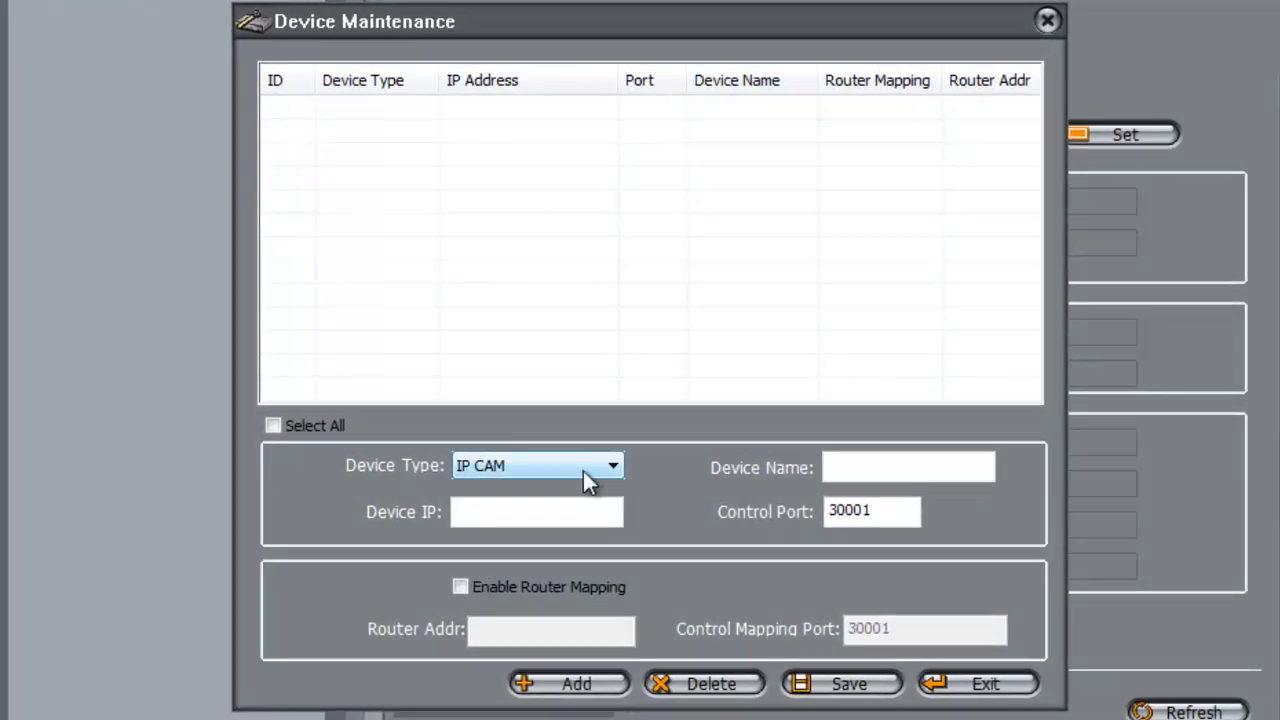
click(583, 471)
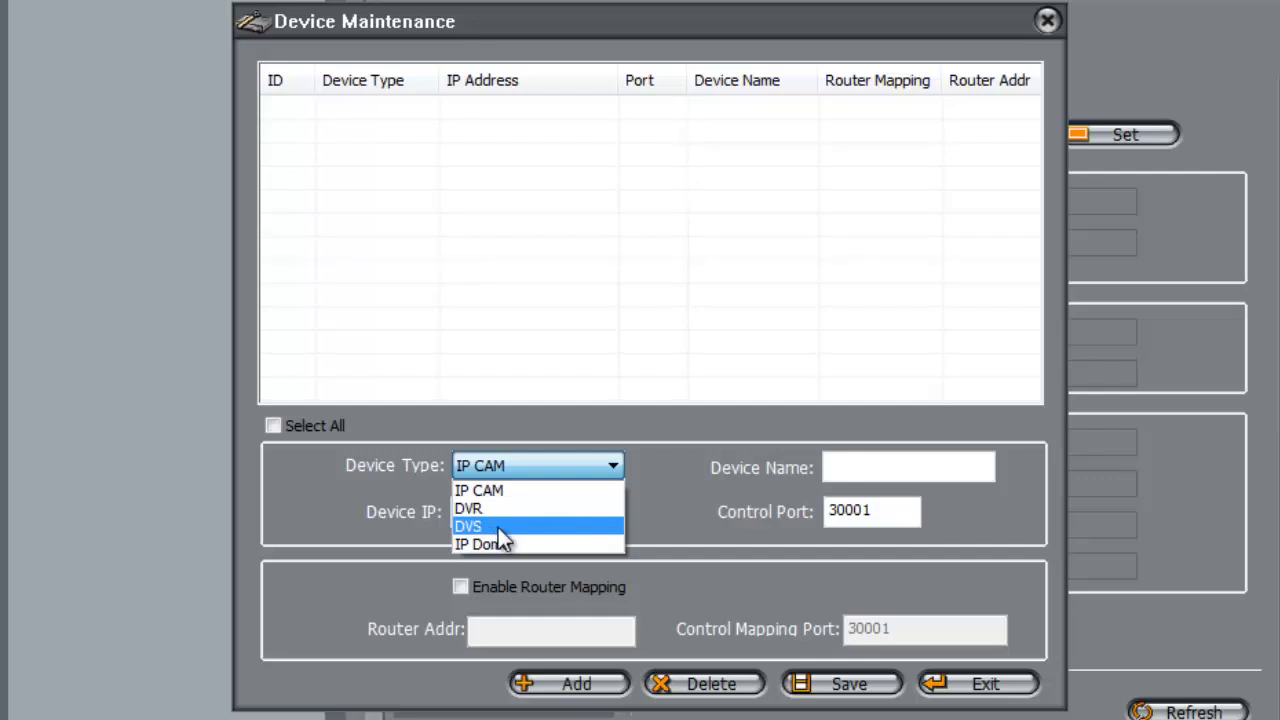
click(643, 463)
click(869, 474)
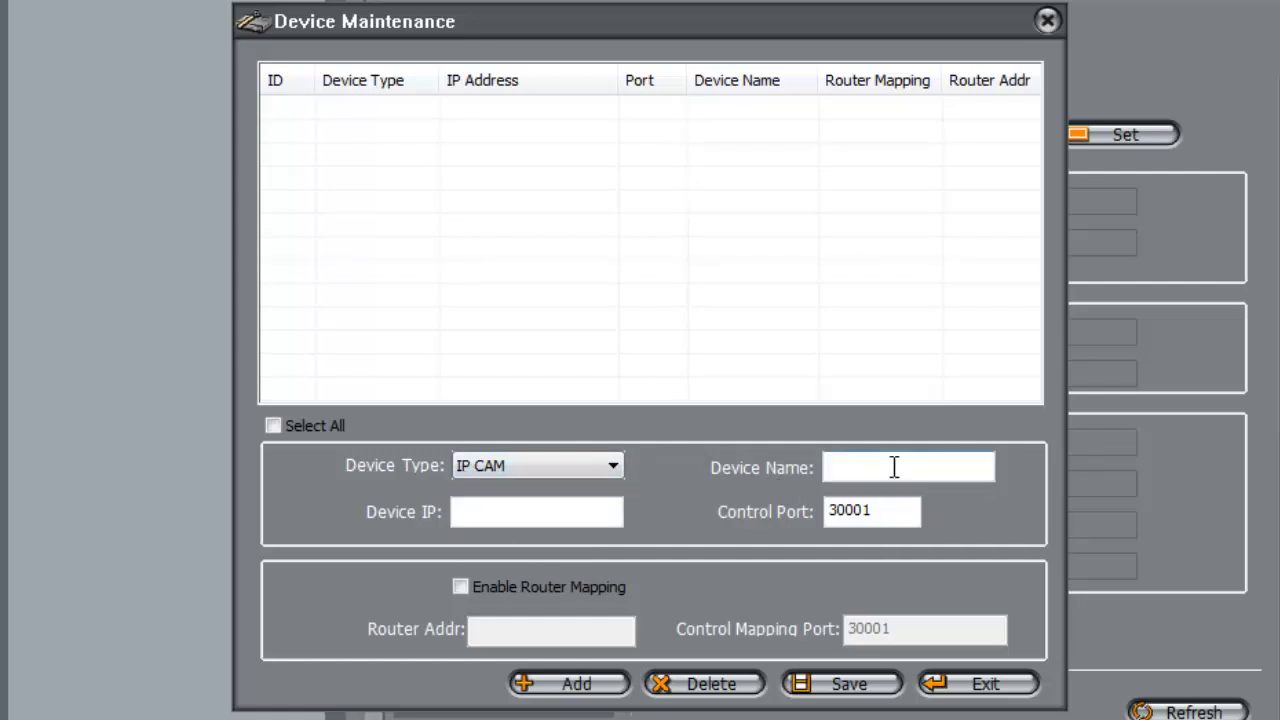
text(Test1)
click(531, 514)
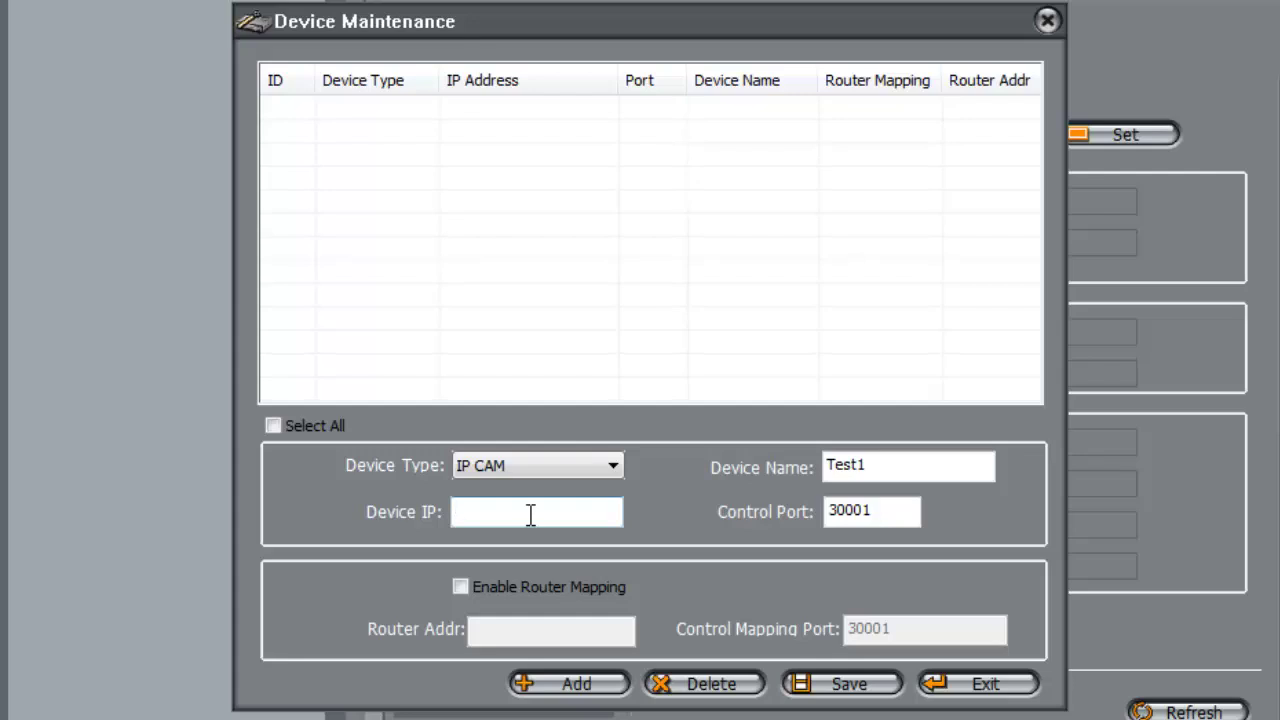
- Enter device IP camera1.sunell.com.cn, correcting the typo, and set the control port to 30003
text(camera1.schel)
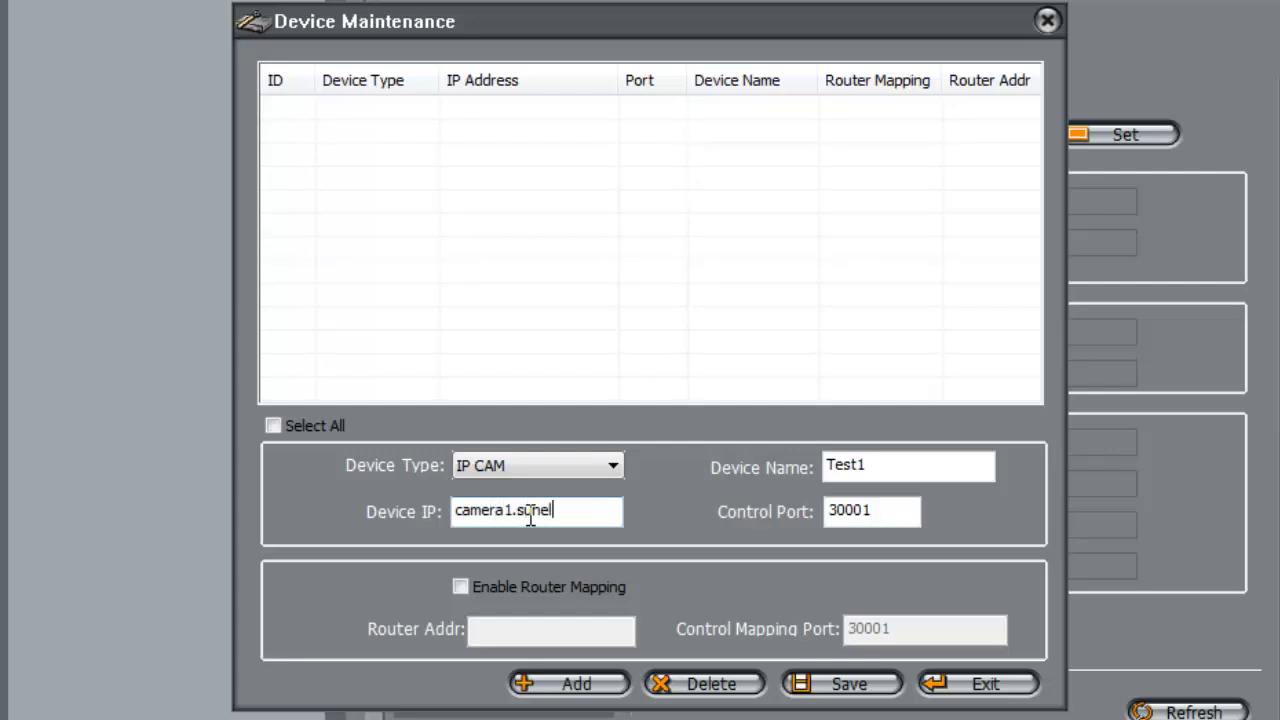
text(l.com.)
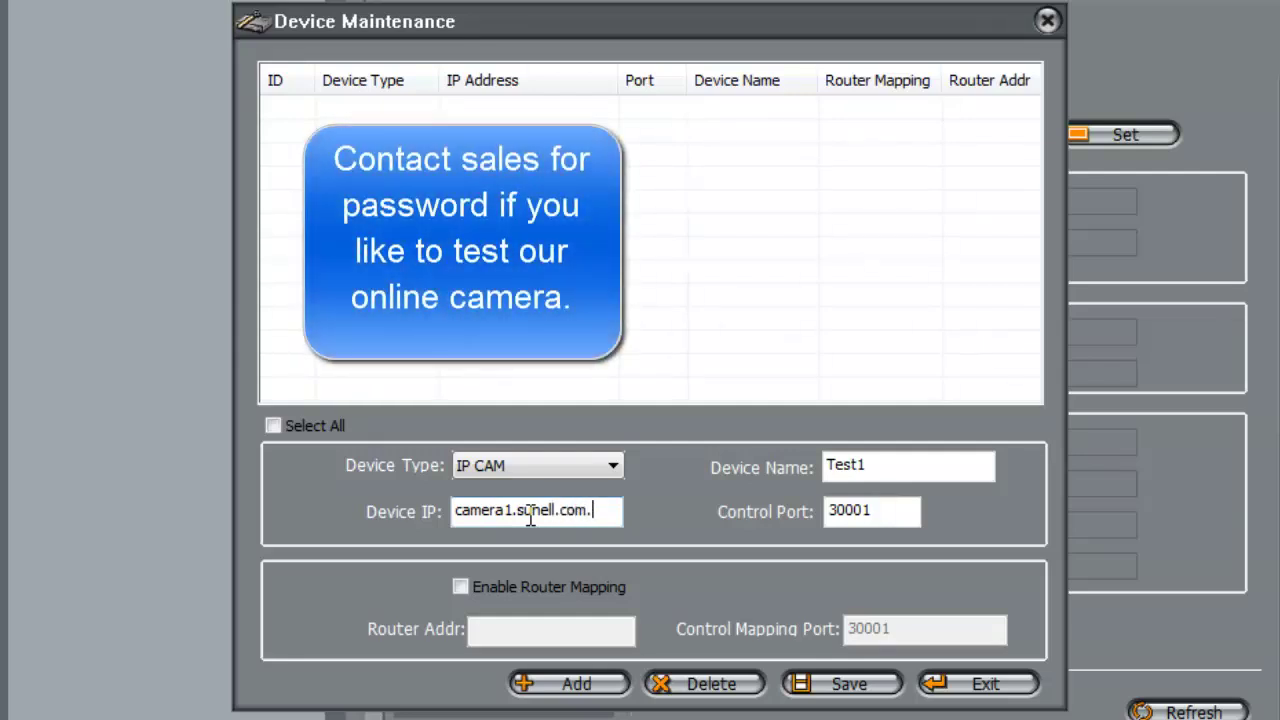
text(cn)
click(537, 518)
key(BackSpace)
key(BackSpace)
text(un)
click(893, 511)
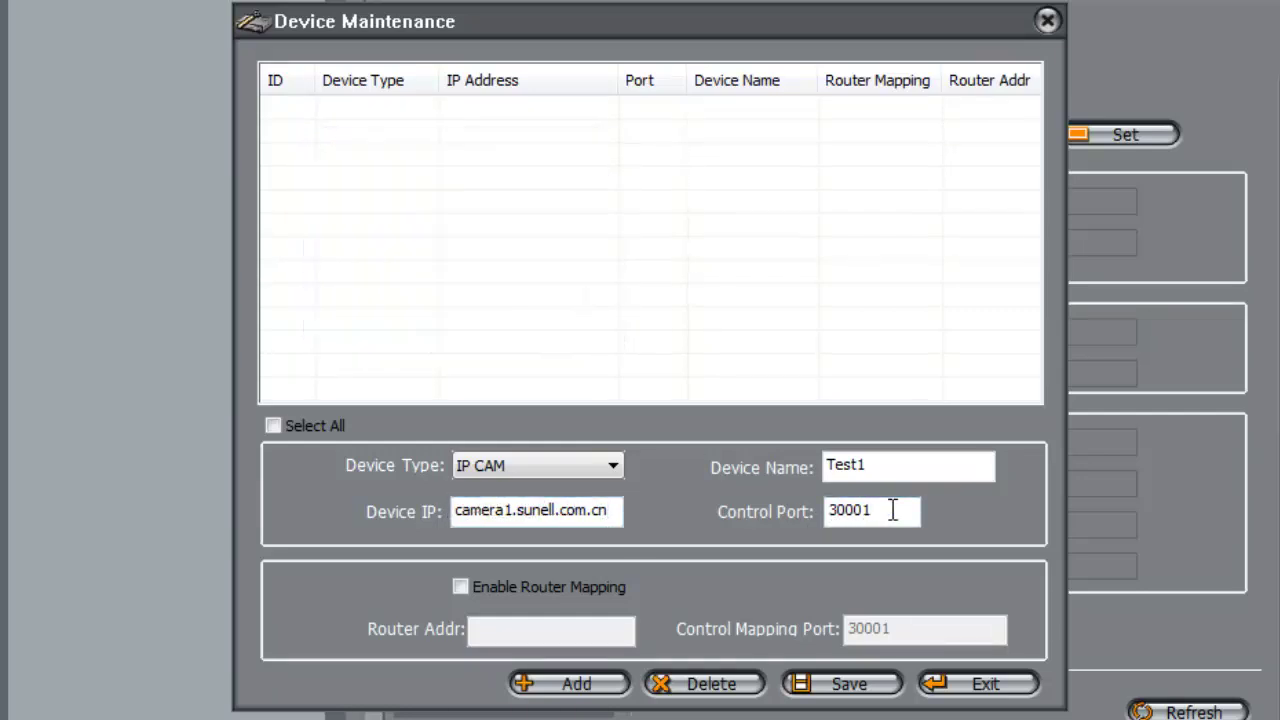
key(BackSpace)
text(3)
click(874, 503)
- Add the Test1 camera, save the device list, confirm, and exit Device Maintenance
click(578, 688)
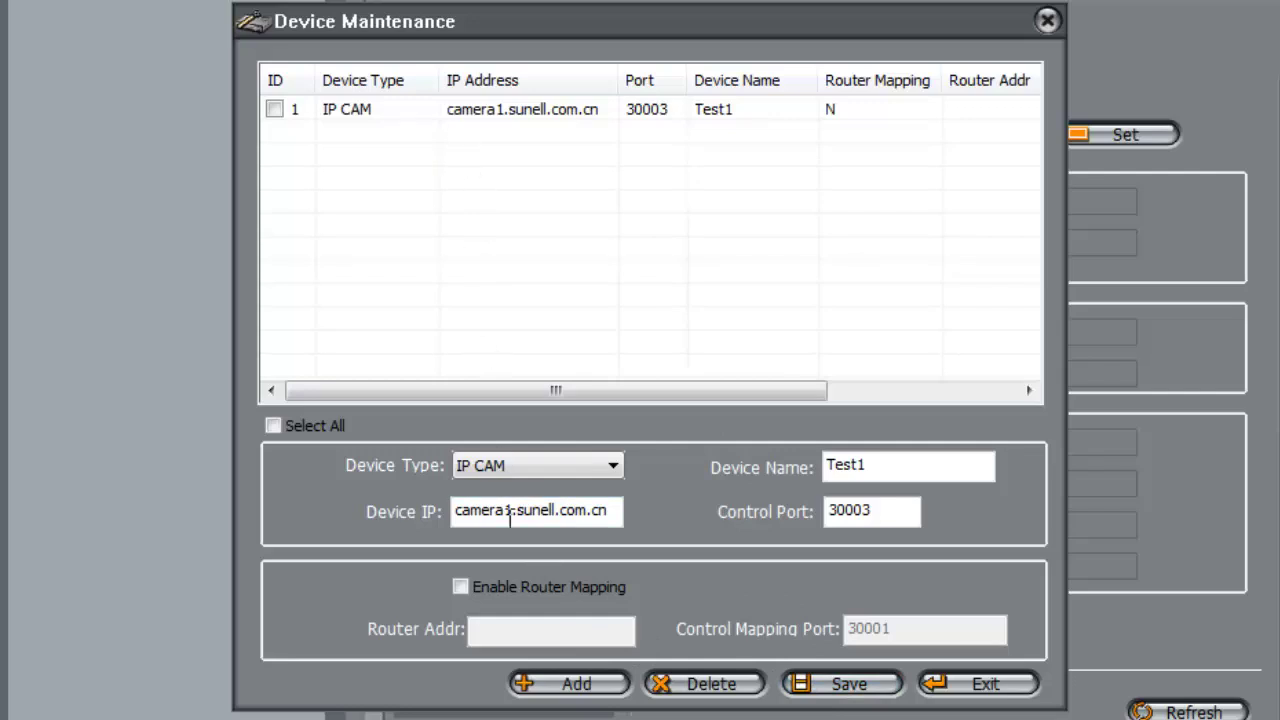
click(823, 688)
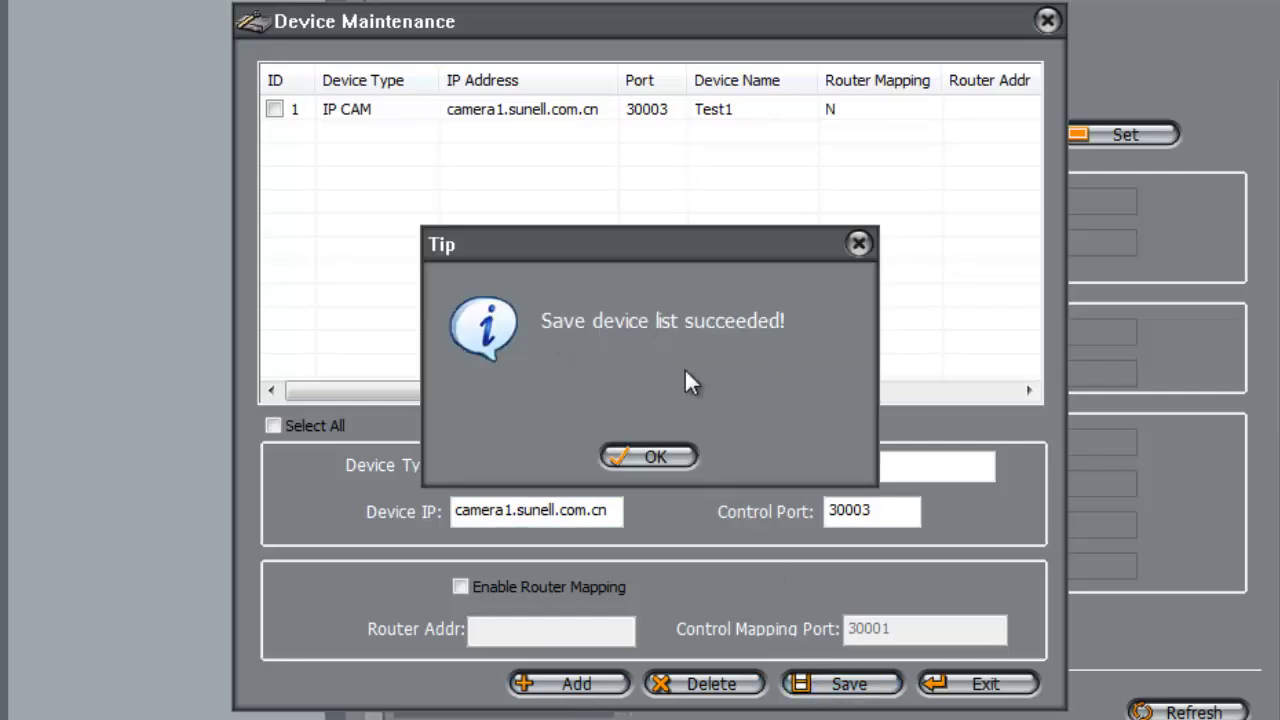
click(650, 456)
click(980, 686)
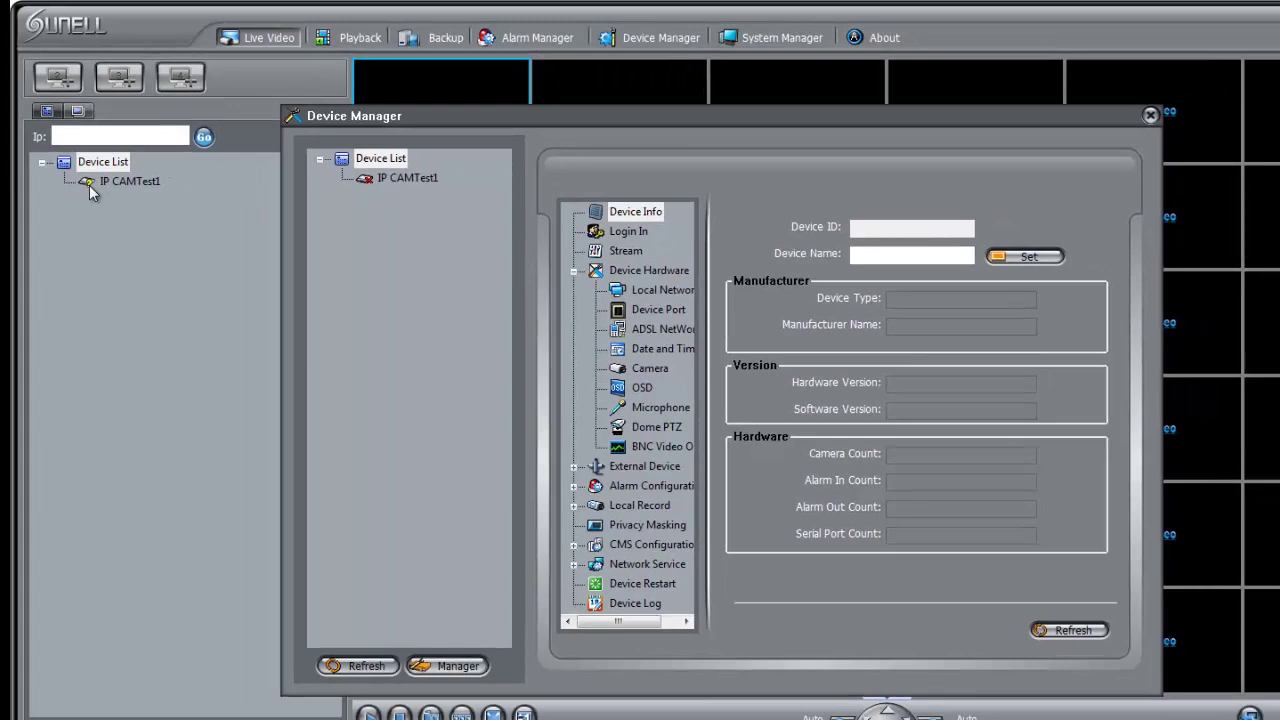
- Log in to IP CAMTest1 with the camera's admin user name and password
double_click(391, 182)
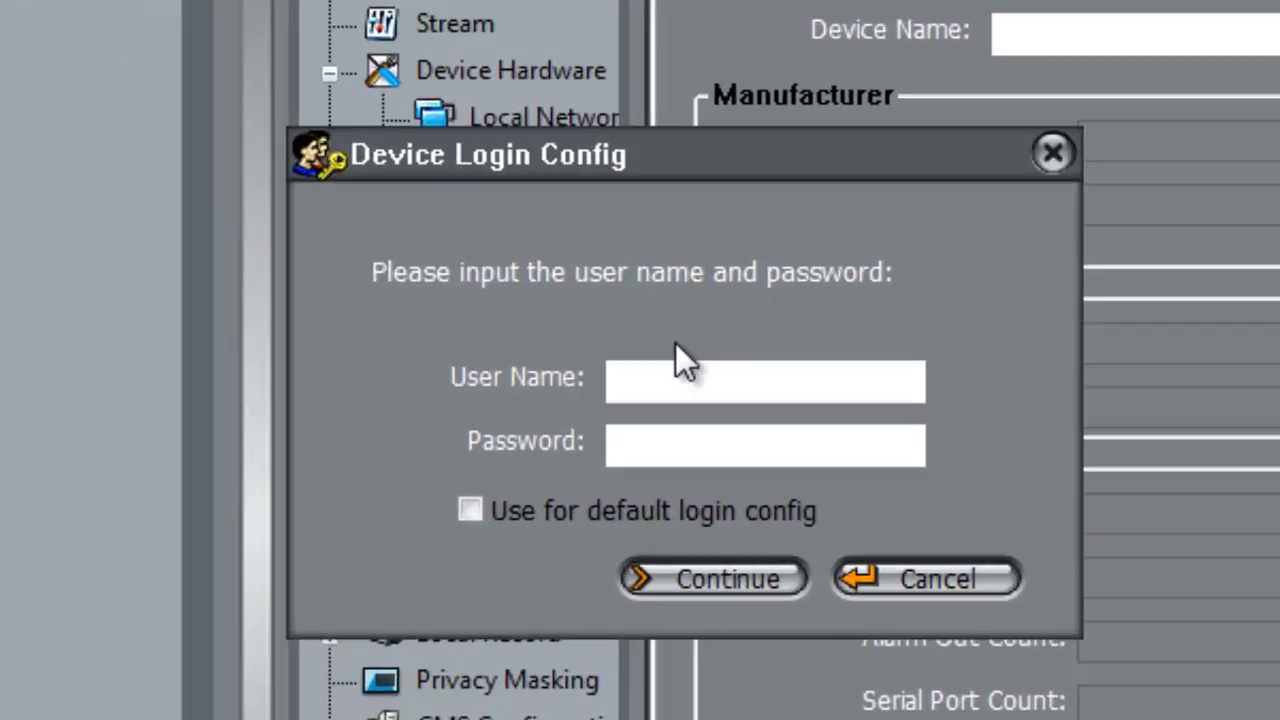
text(admin)
key(Tab)
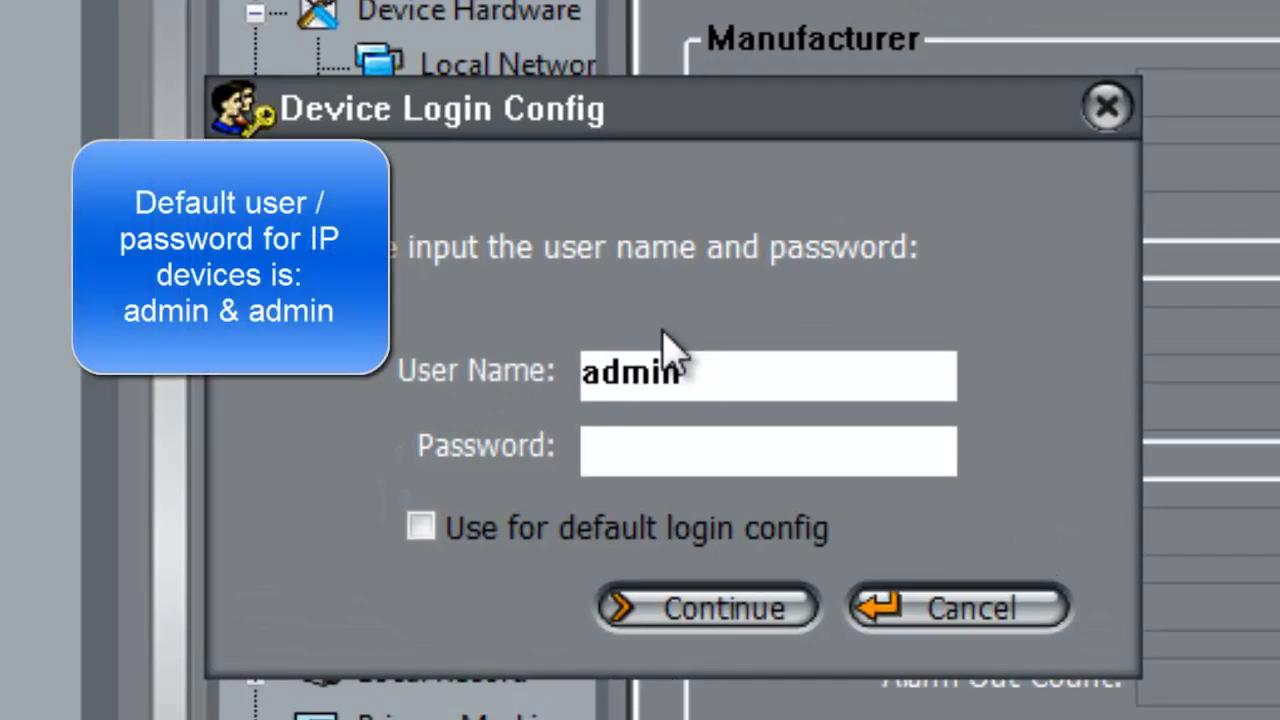
text(admi)
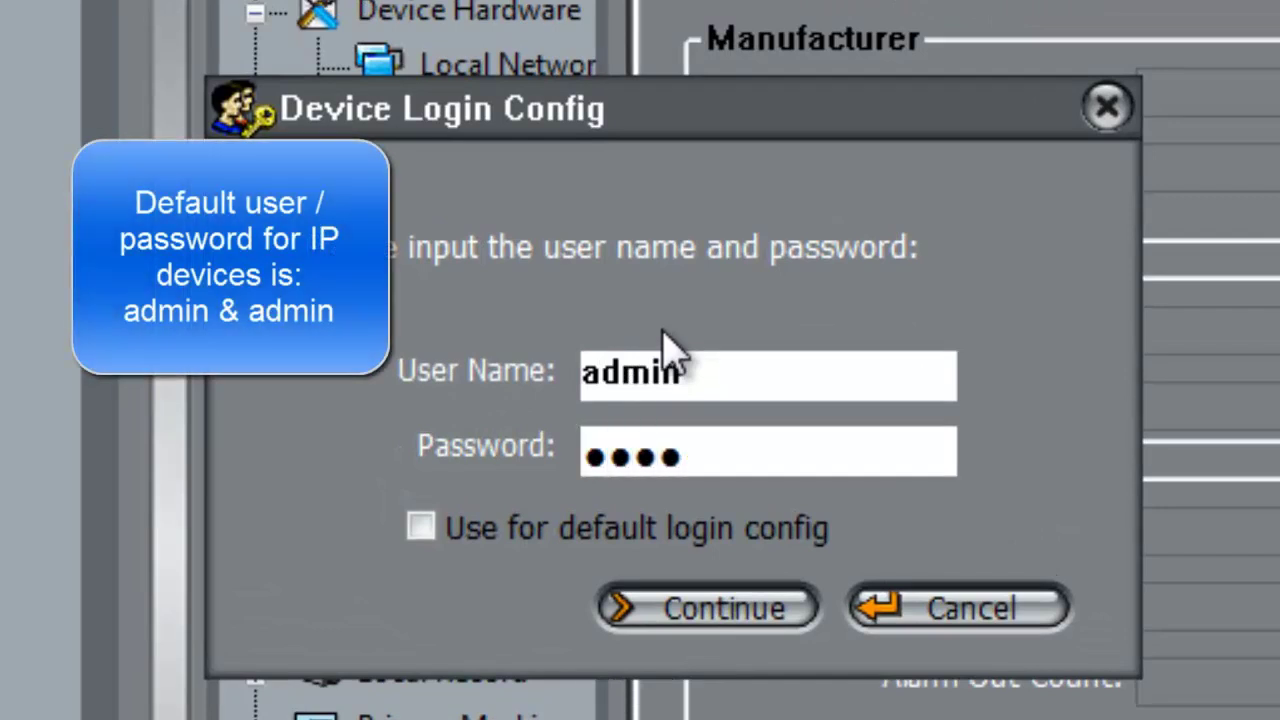
text(nadmin)
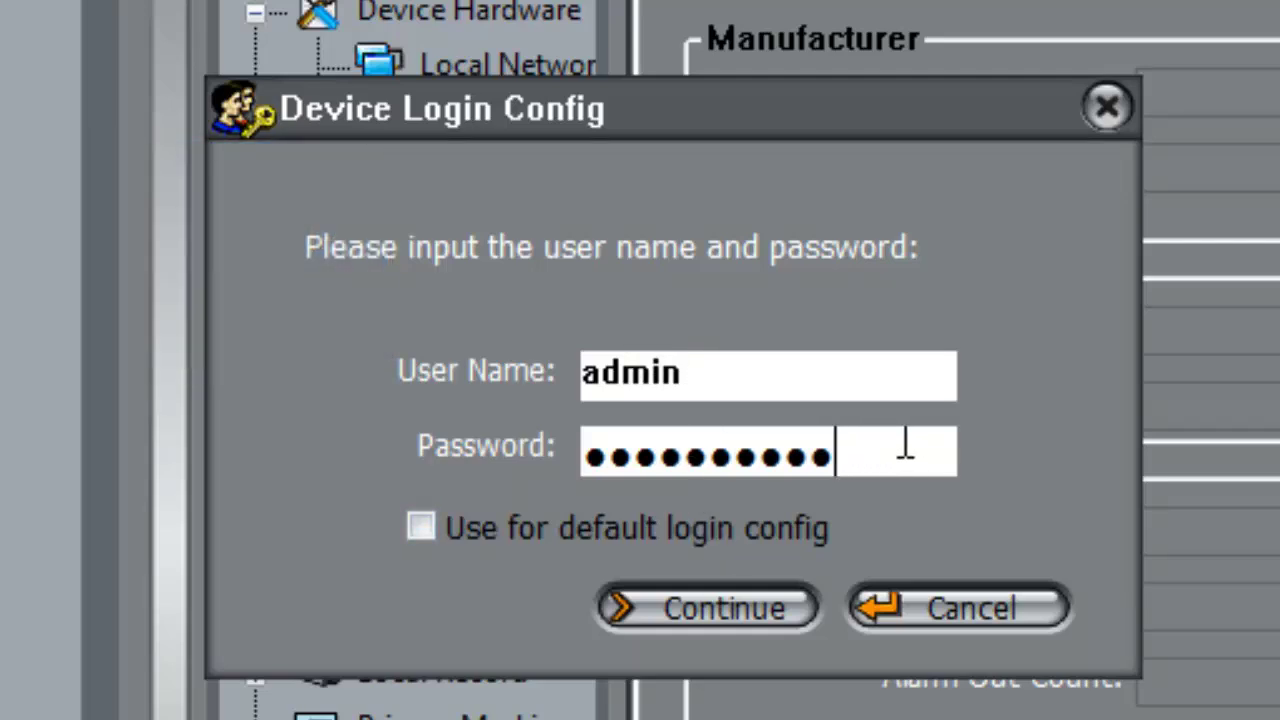
click(720, 606)
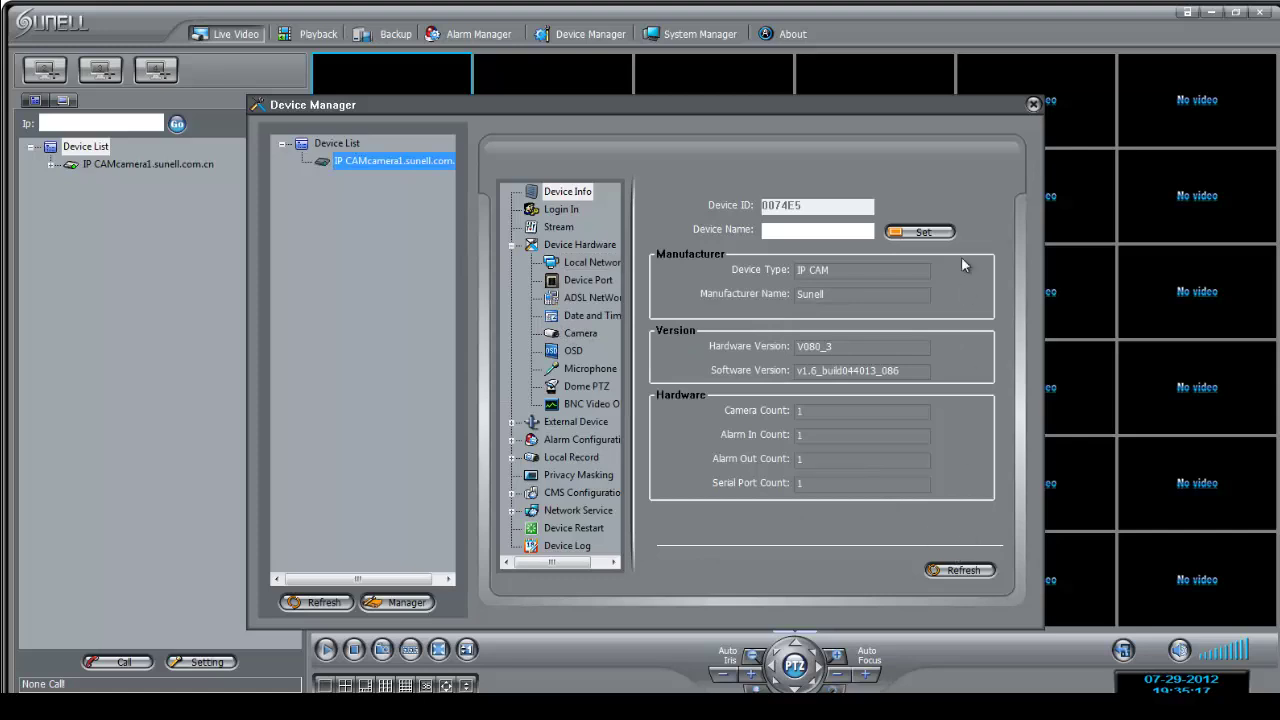
- Close Device Manager, switch to four panes, and expand the camera node to show SN-IPC54/12
click(1033, 104)
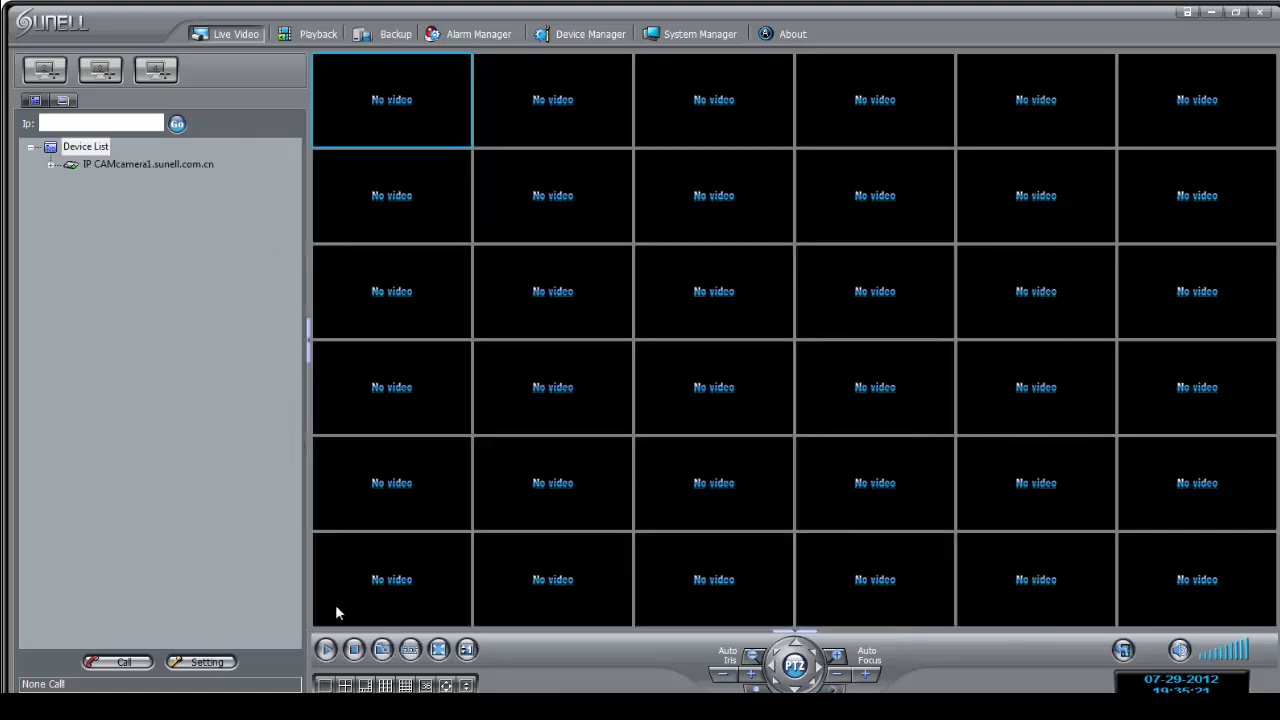
click(345, 685)
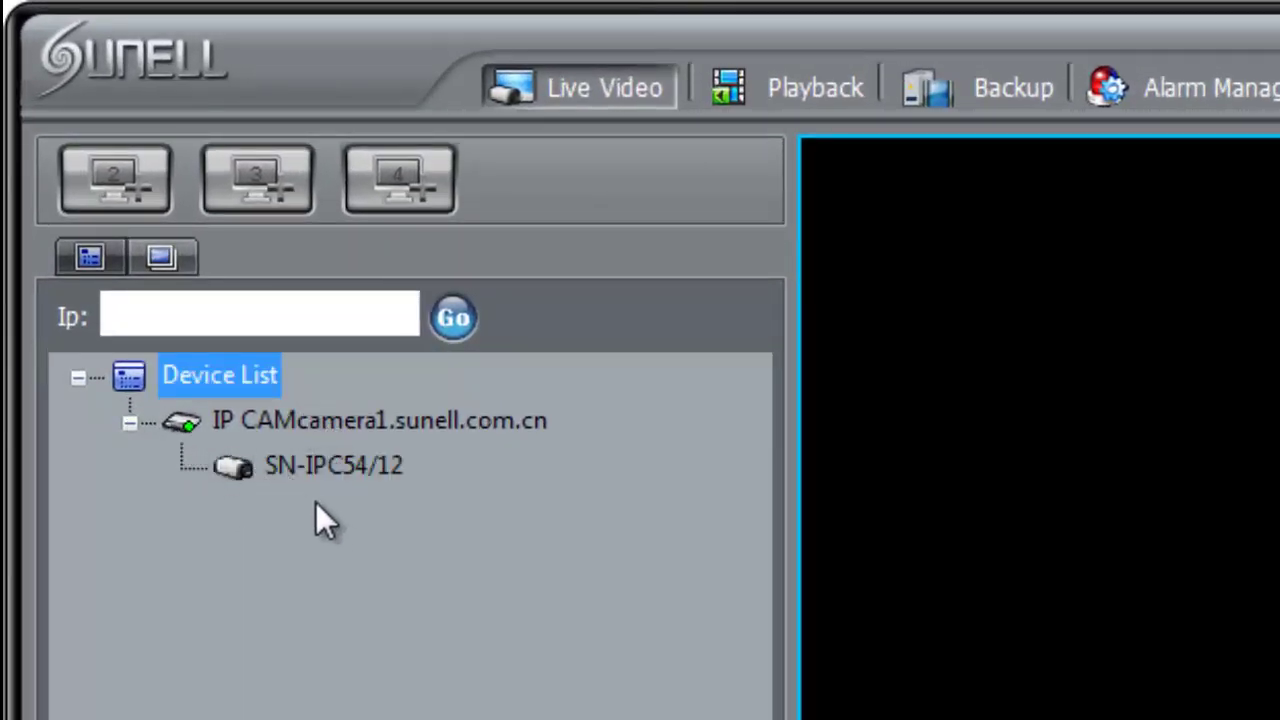
click(130, 421)
click(130, 422)
click(128, 420)
click(128, 420)
click(129, 425)
click(129, 425)
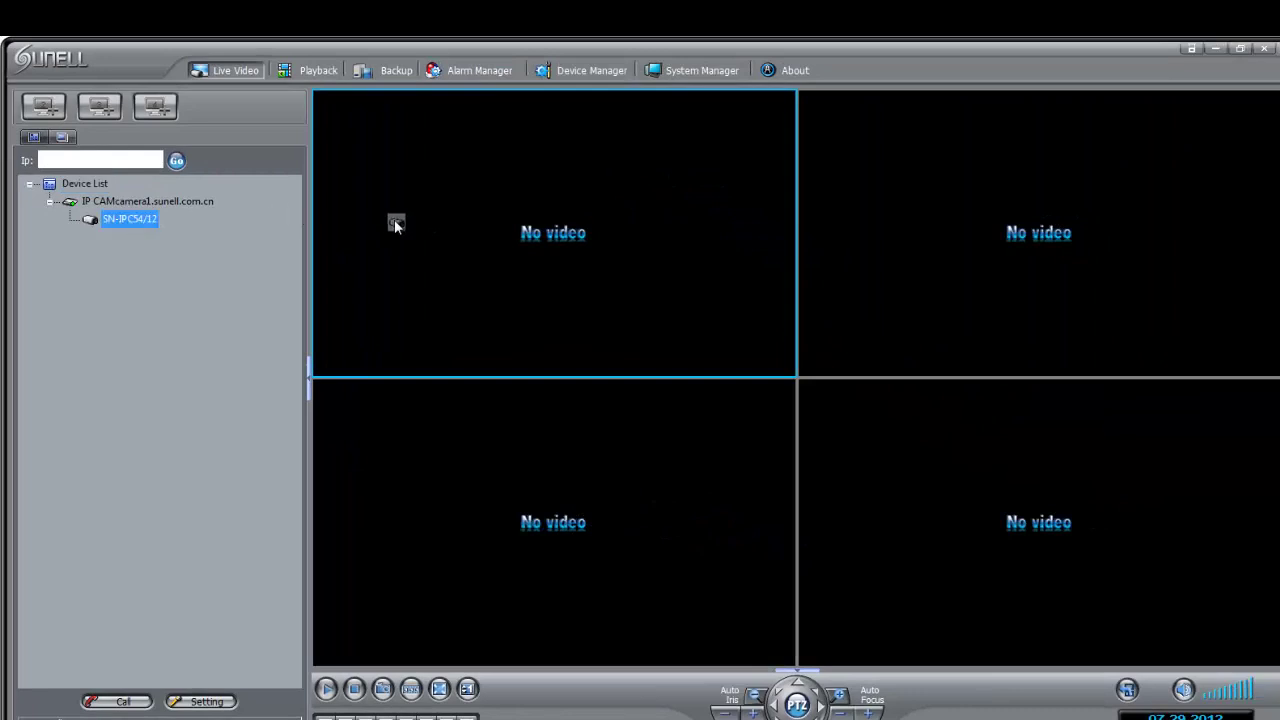
- Drag SN-IPC54/12 into the first pane and turn on its stream information display
drag(395, 225, 393, 228)
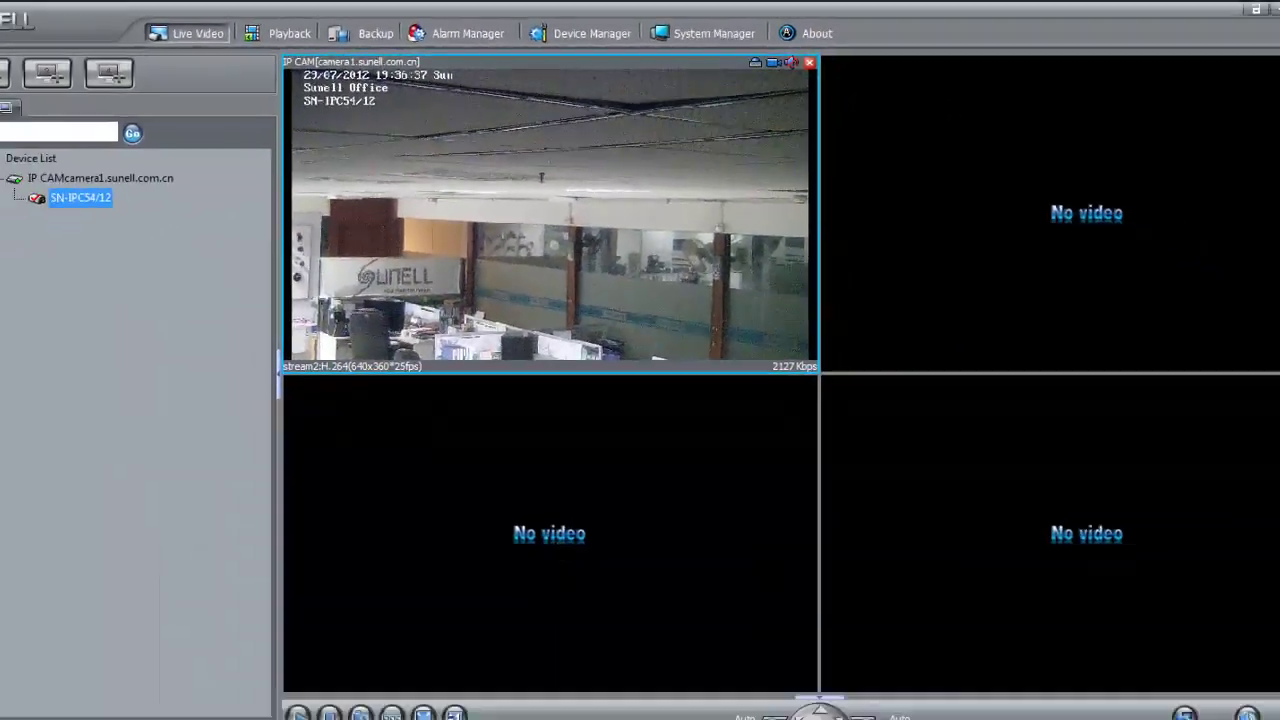
click(453, 712)
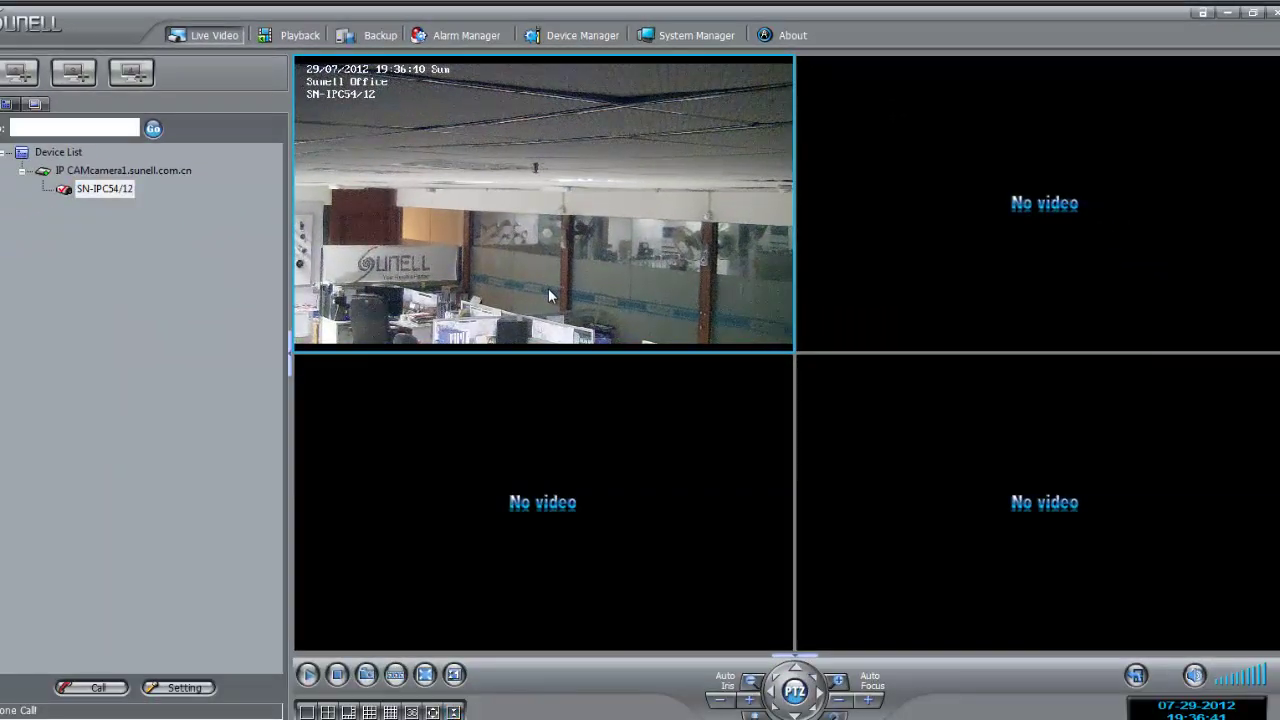
click(454, 710)
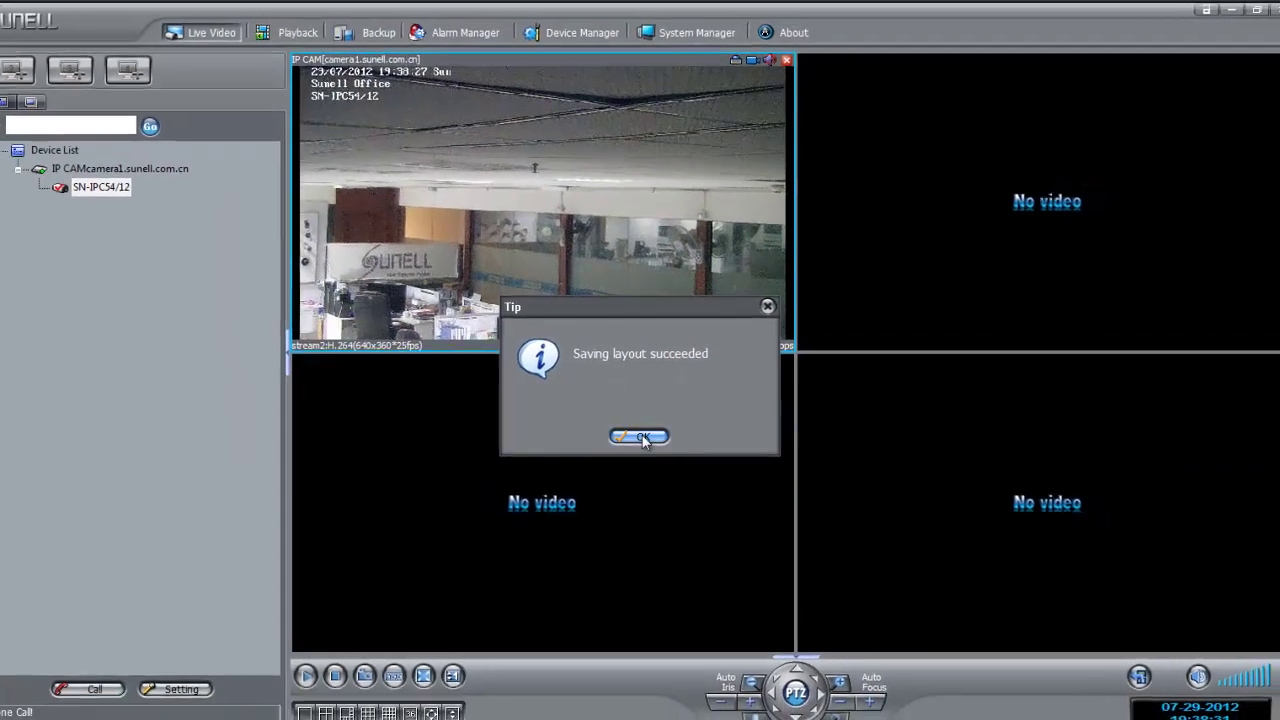
- Confirm the layout save, then switch the live view to nine and then sixteen panes
click(640, 437)
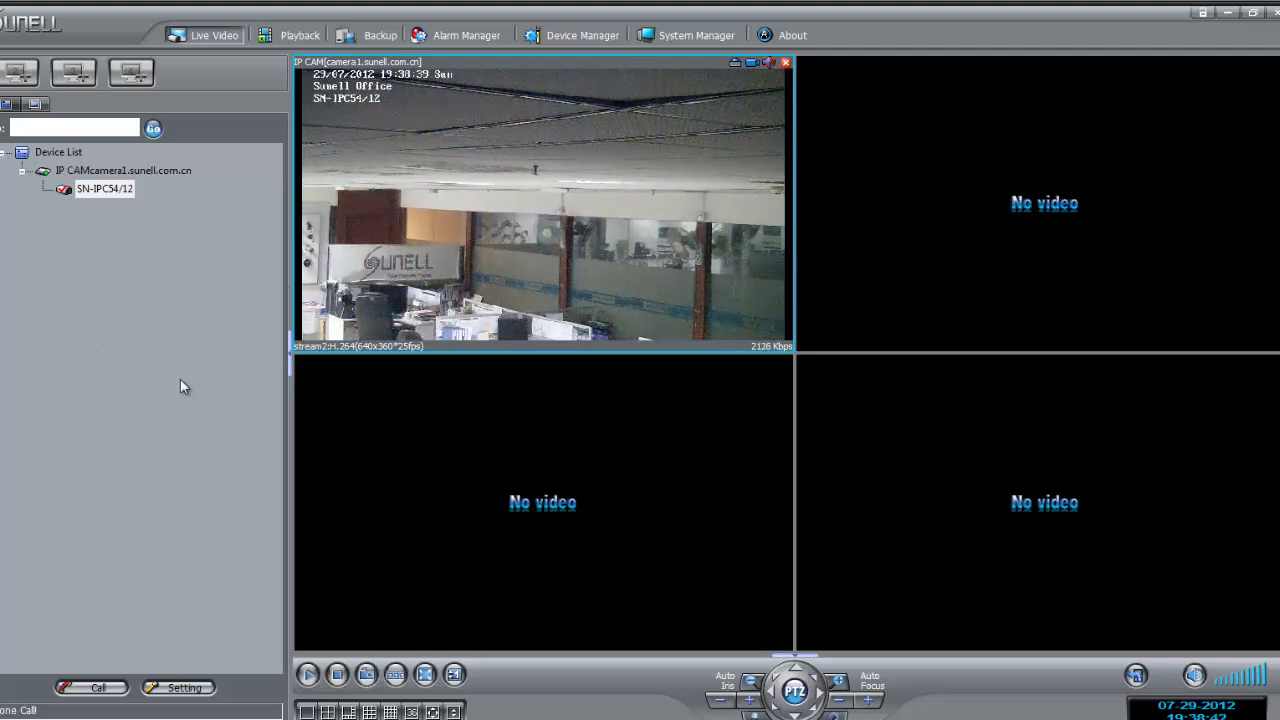
click(369, 712)
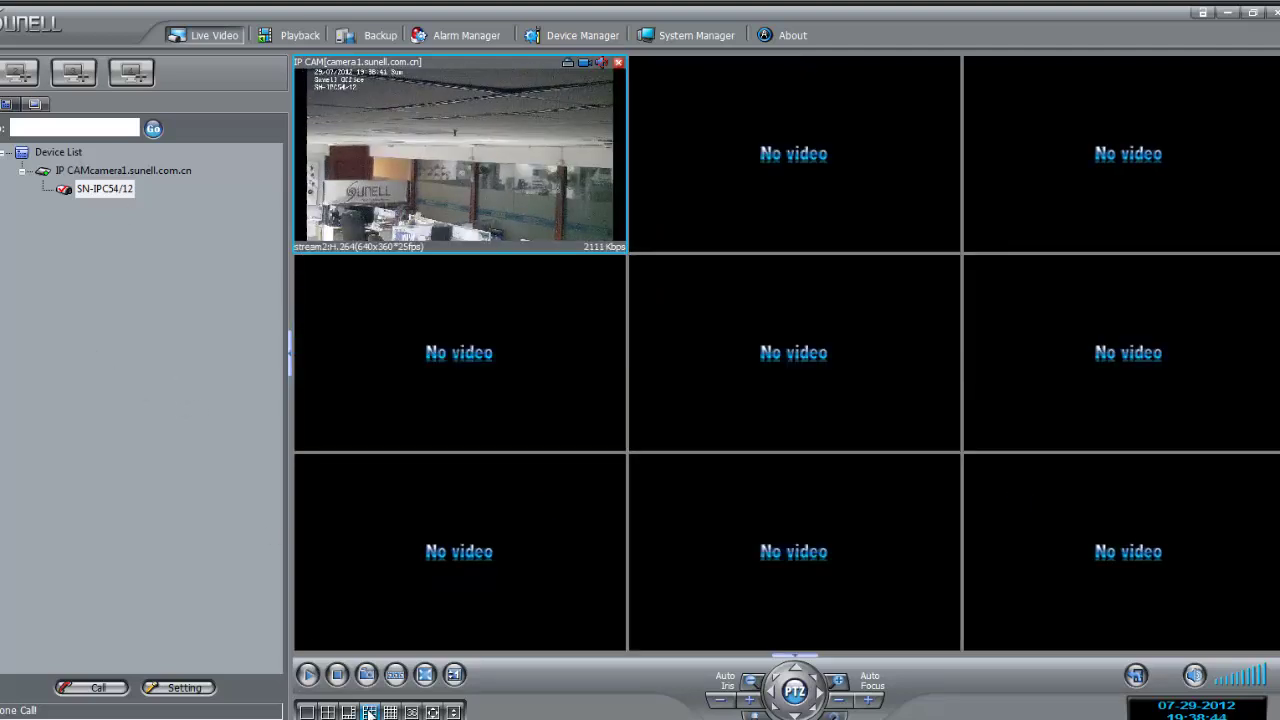
click(390, 712)
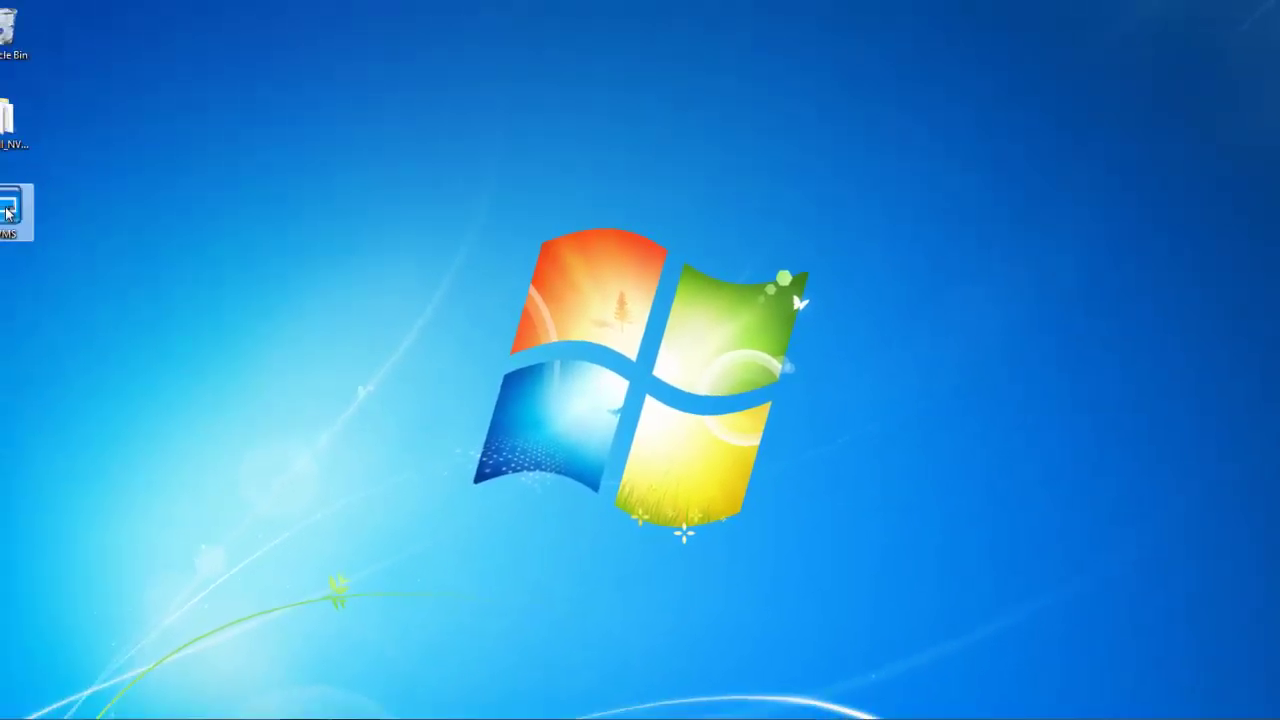
- Relaunch NVMS from the desktop shortcut and expand IP CAM to show the SN-IPC54/12 channel
double_click(7, 213)
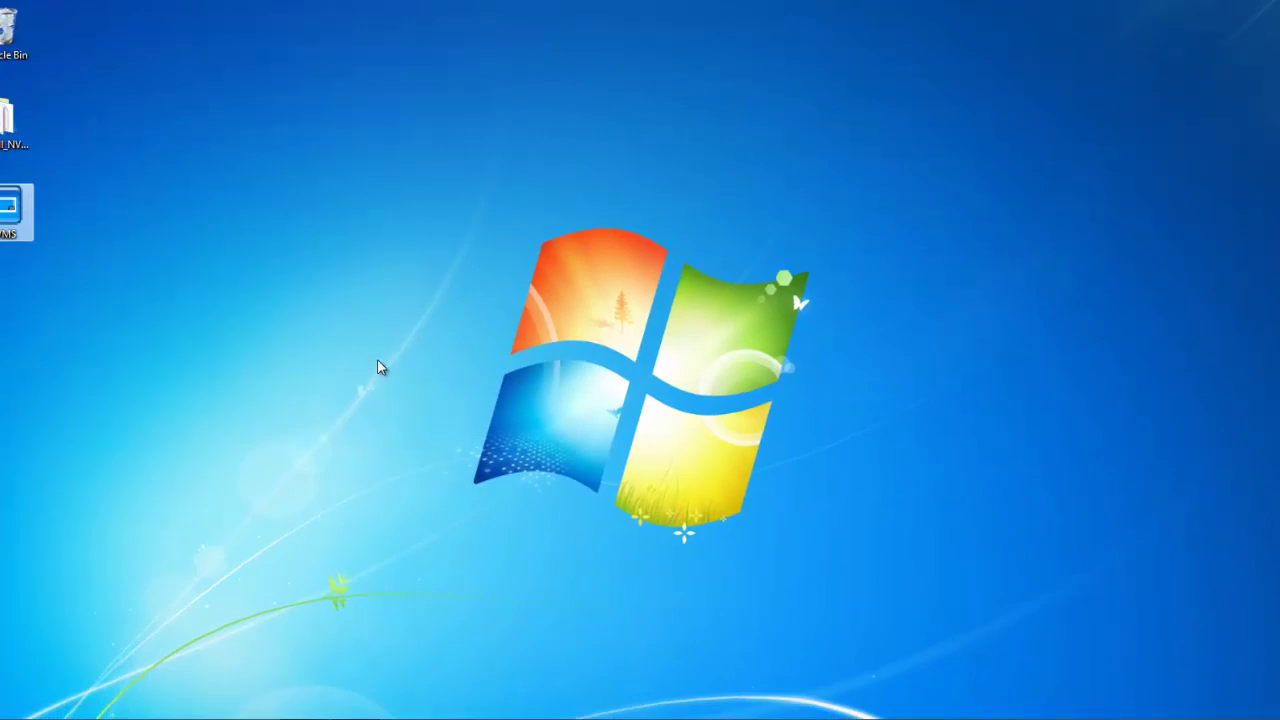
double_click(10, 208)
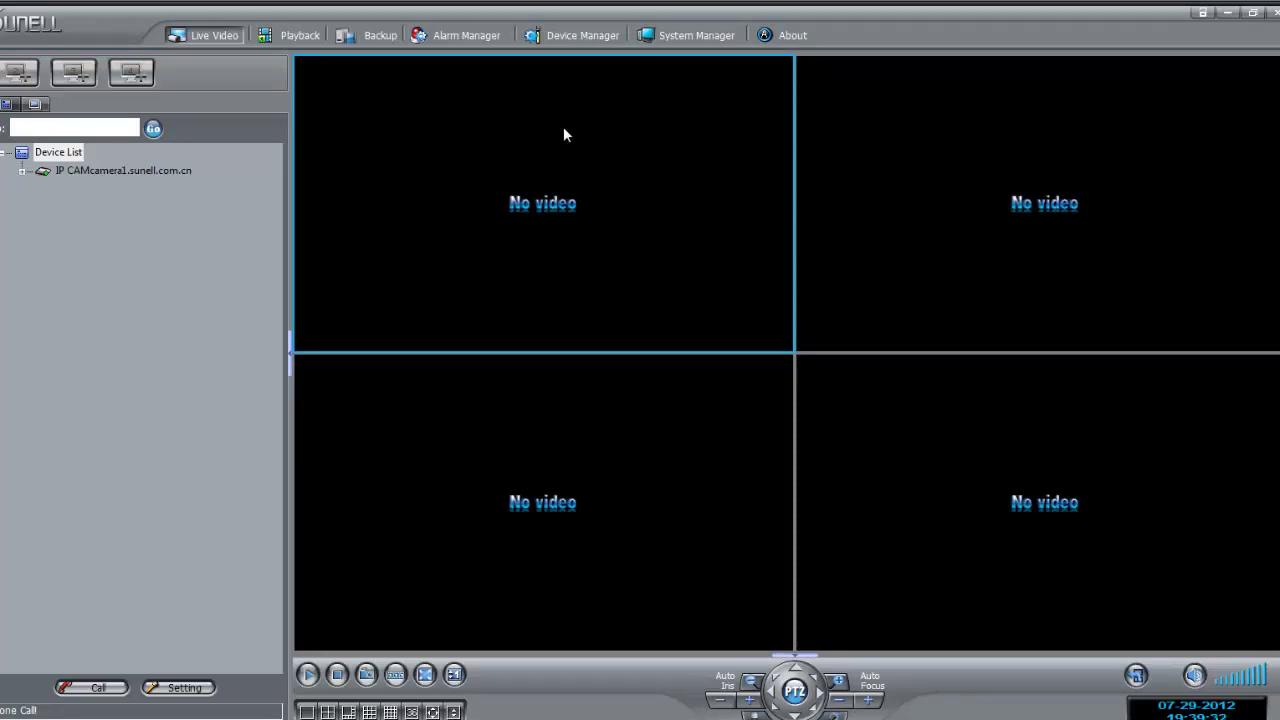
click(22, 174)
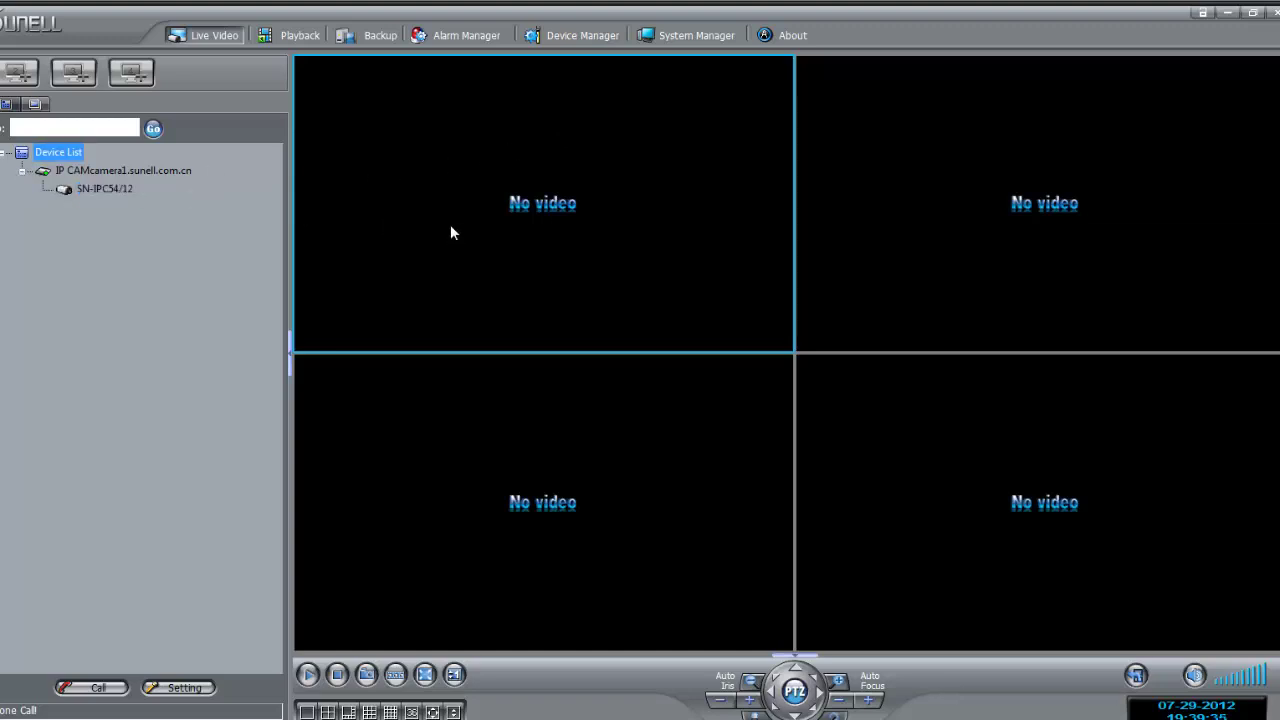
- Enable 'Restore layout automatically' in System Manager's General settings, apply it, and close System Manager
click(686, 38)
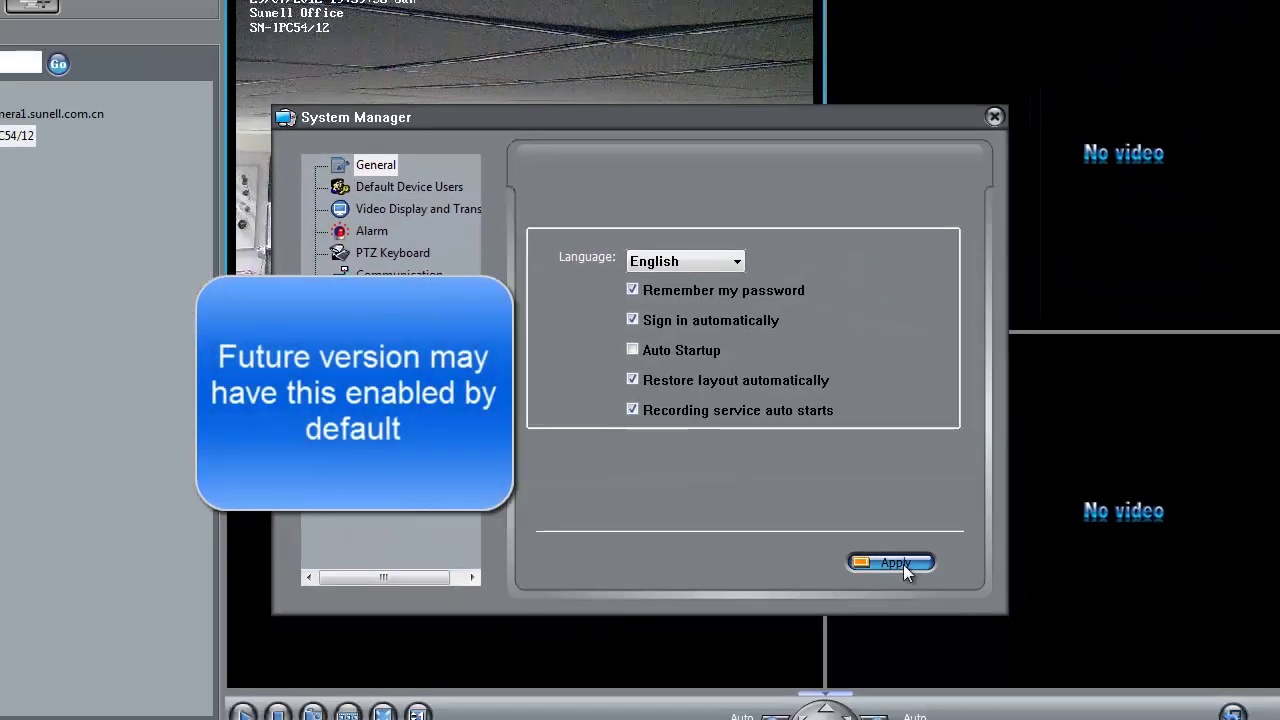
click(943, 616)
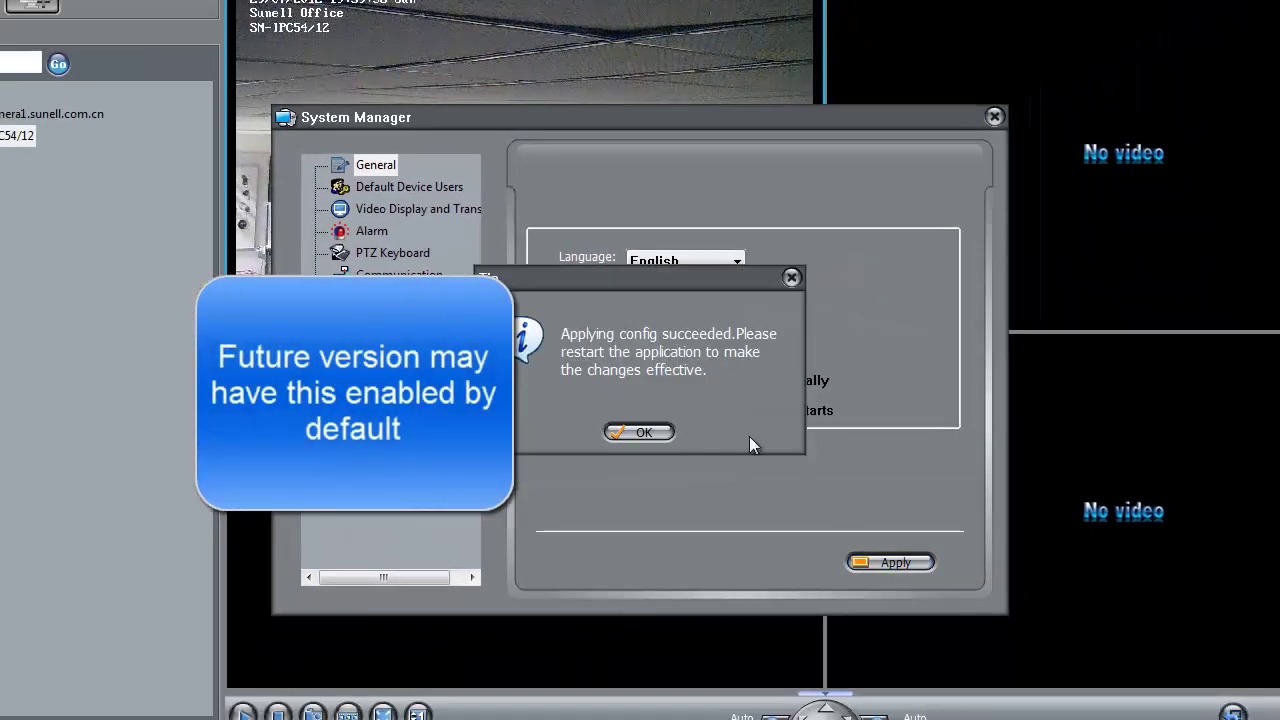
click(639, 433)
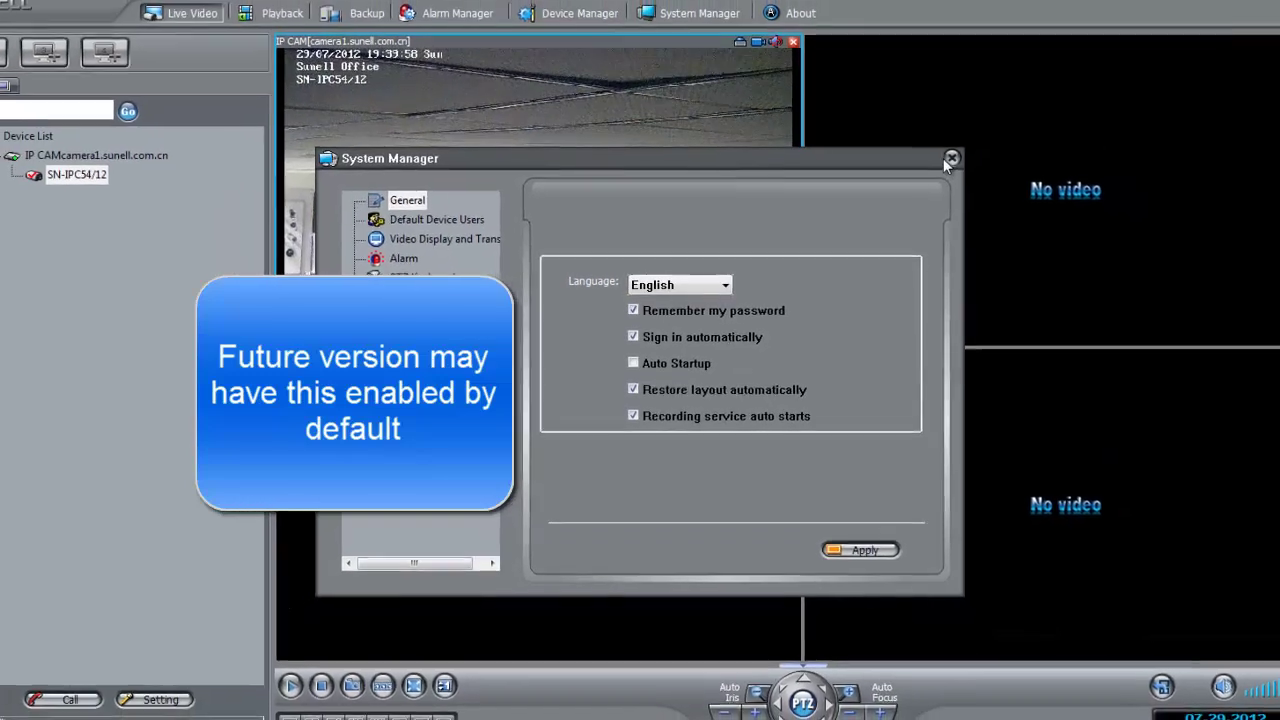
click(994, 116)
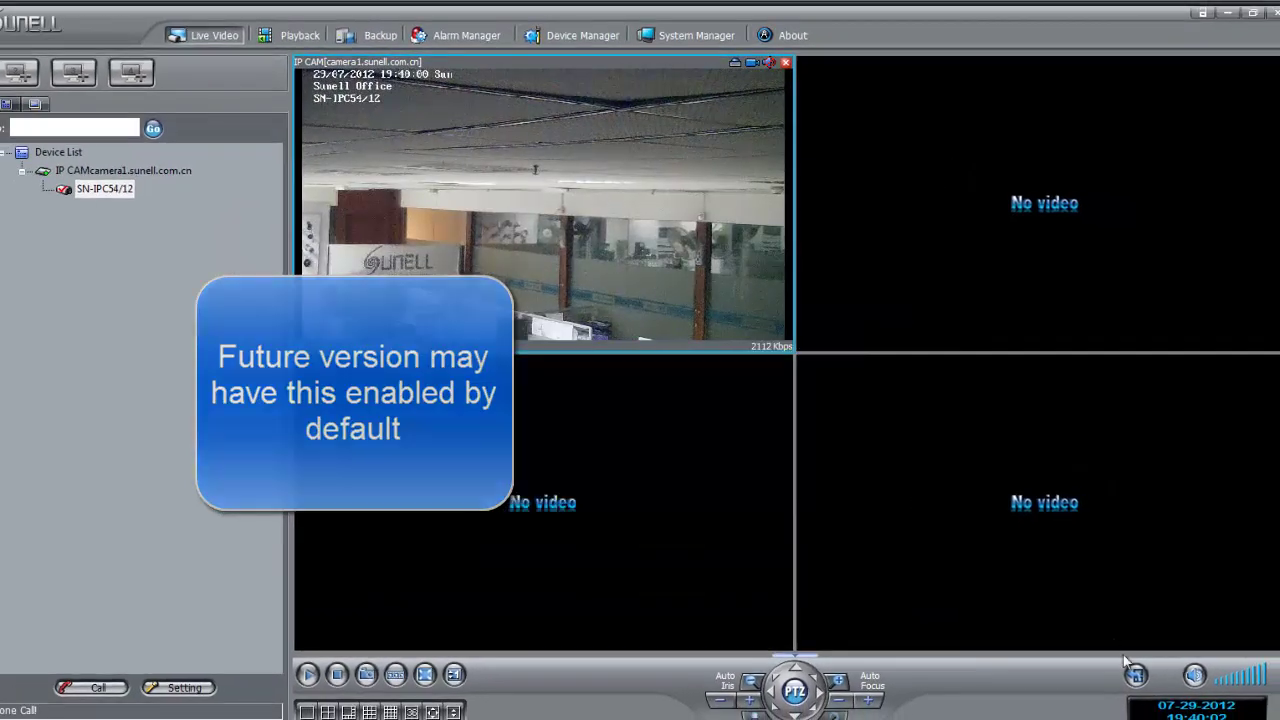
- Save the current four-pane camera layout with Save Layout and acknowledge the tip
click(1136, 677)
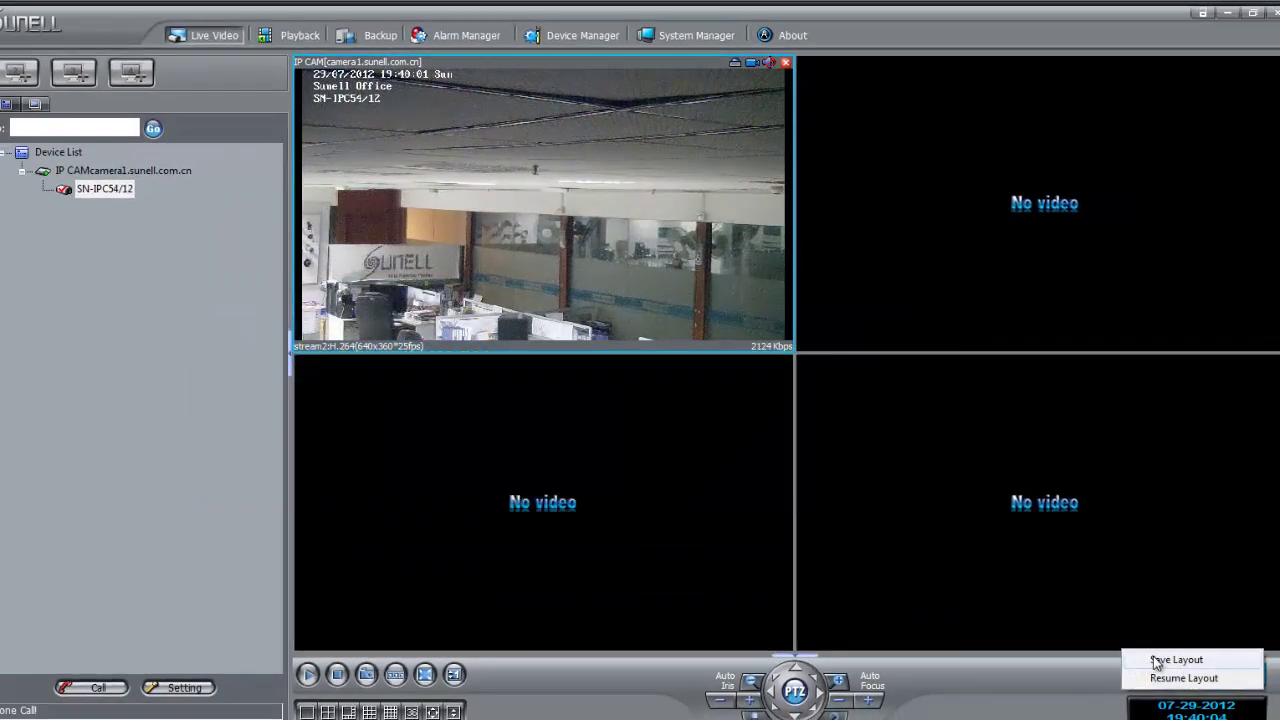
click(1176, 660)
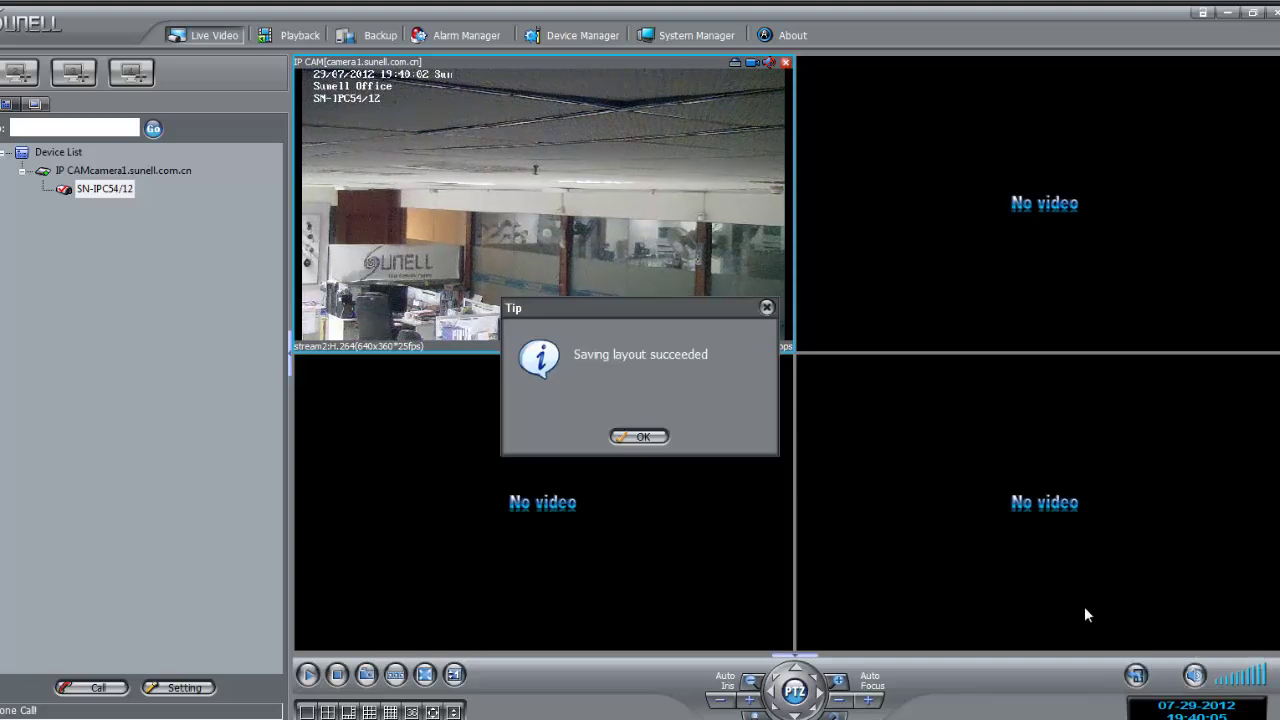
click(638, 437)
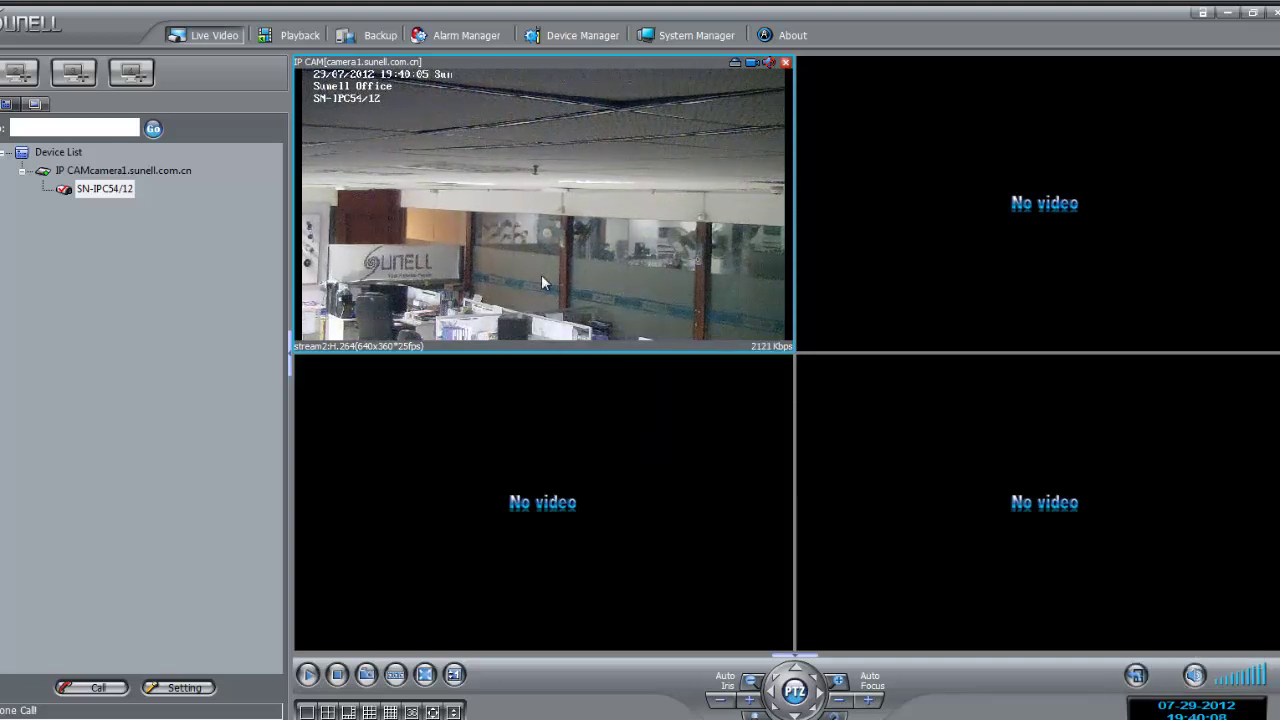
- Exit NVMS by confirming Yes, then select the NVMS desktop shortcut
click(1273, 12)
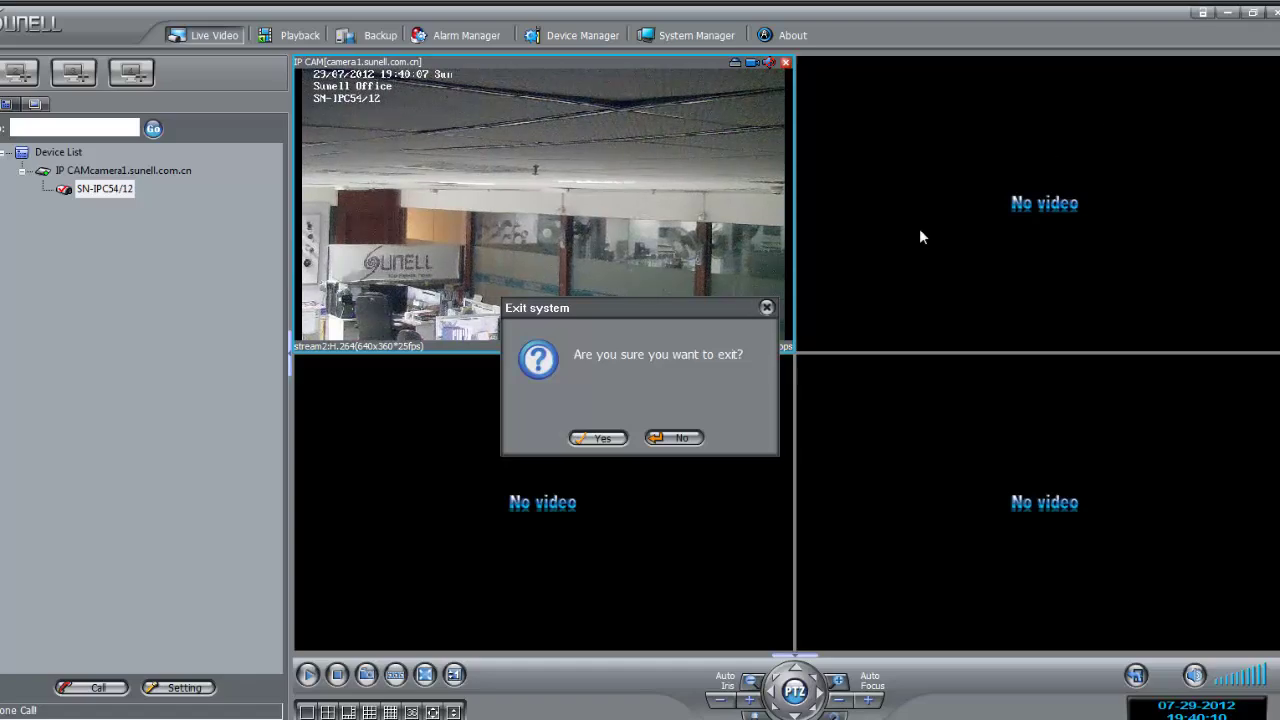
click(605, 439)
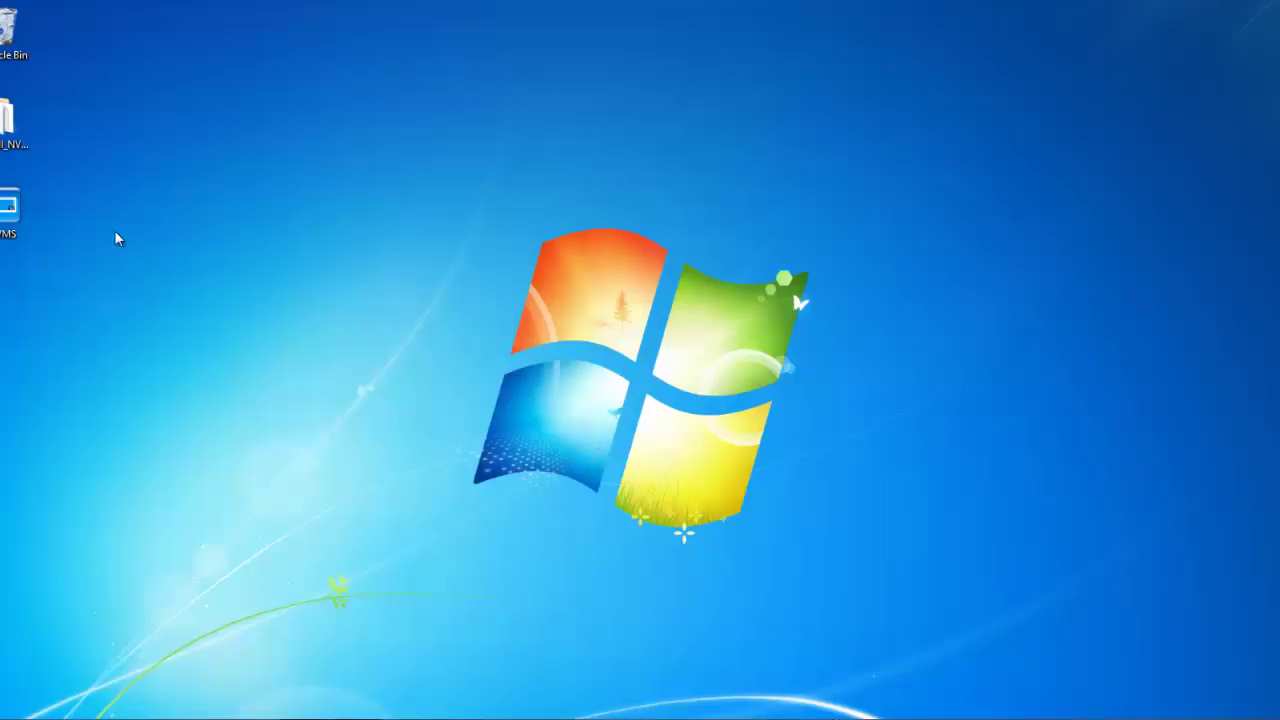
click(8, 211)
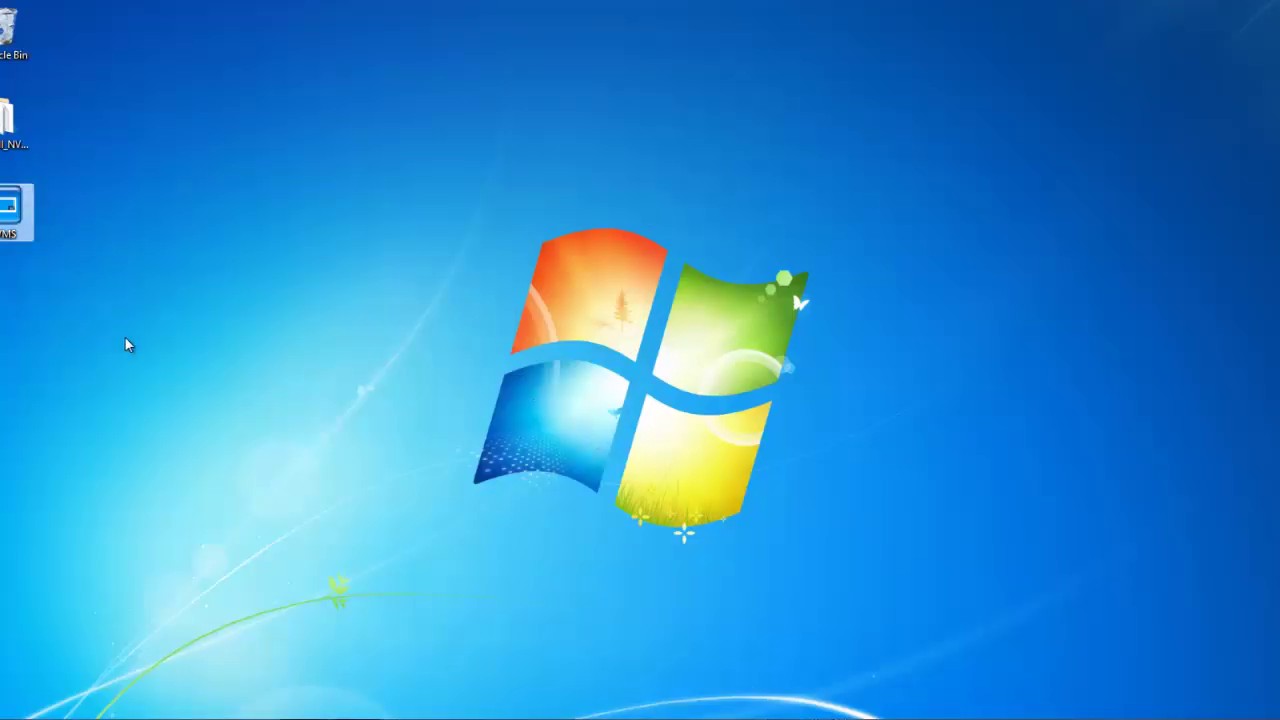
- Launch NVMS from the selected shortcut and let it restore the camera feed automatically
key(Return)
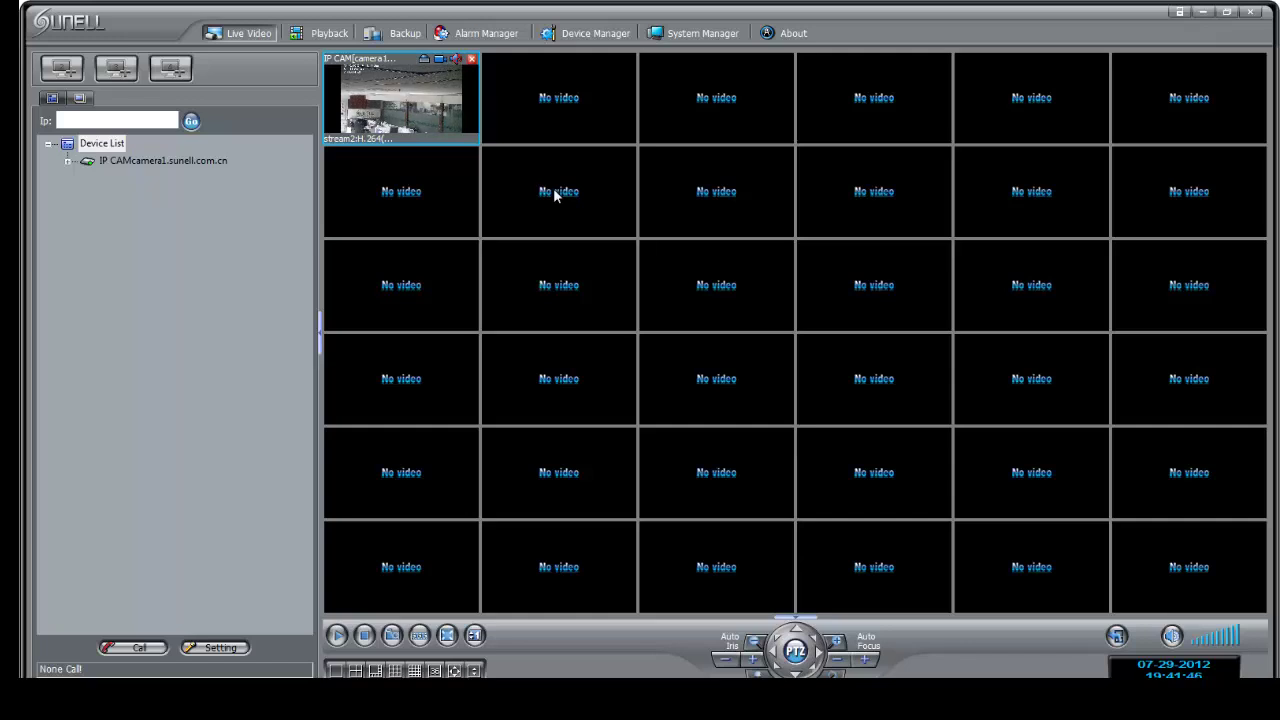
- Cycle through the 1+7, 3x3 and 4x4 split layouts, ending on 1+7 with the camera large
click(376, 671)
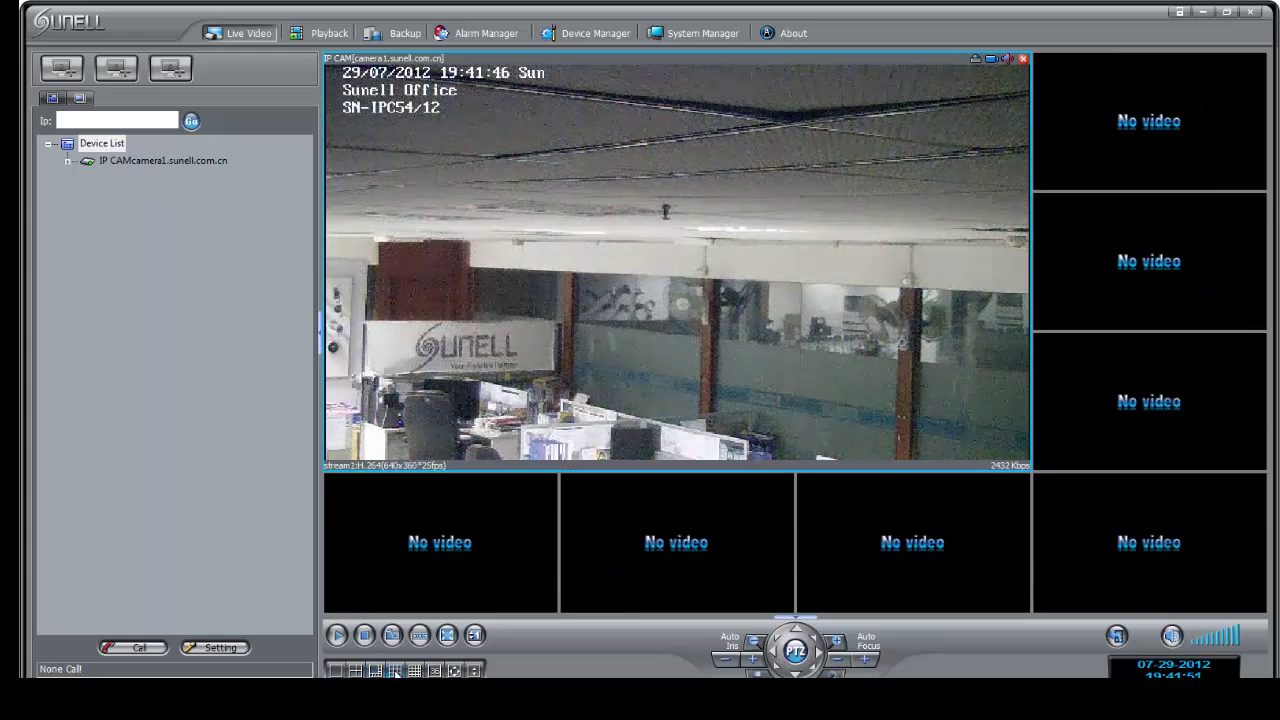
click(395, 671)
click(376, 671)
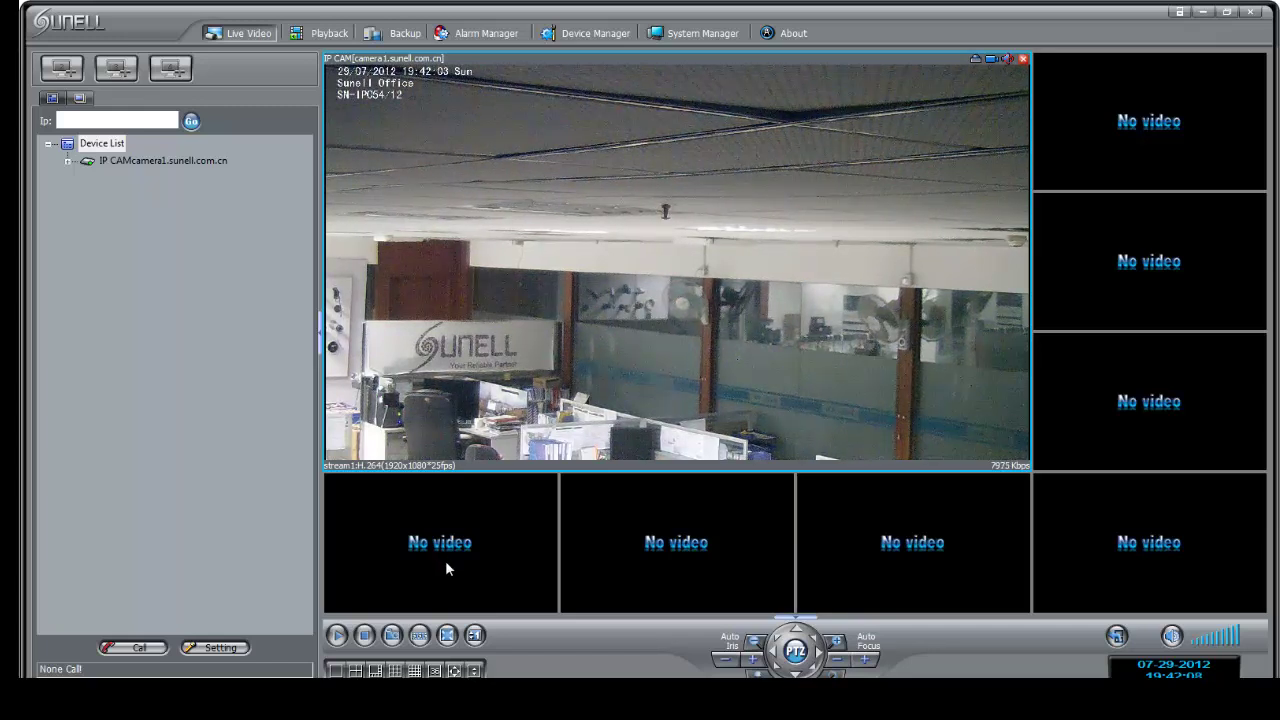
click(414, 670)
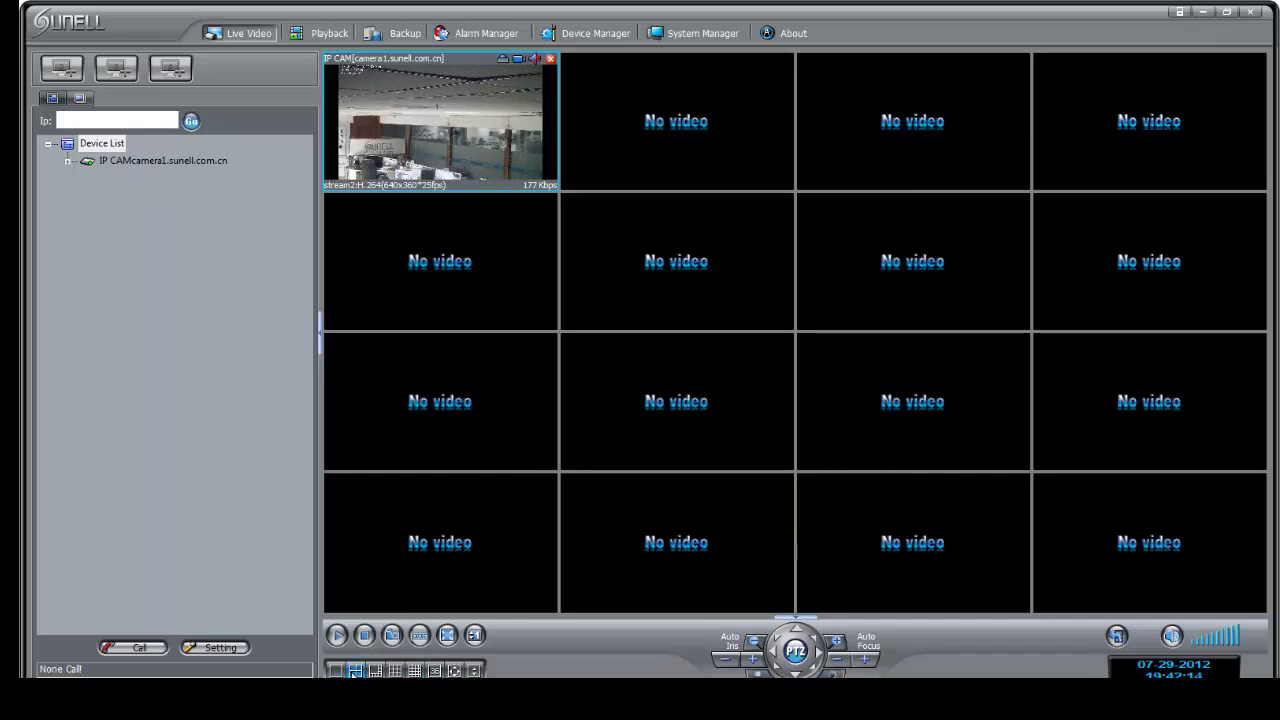
click(374, 670)
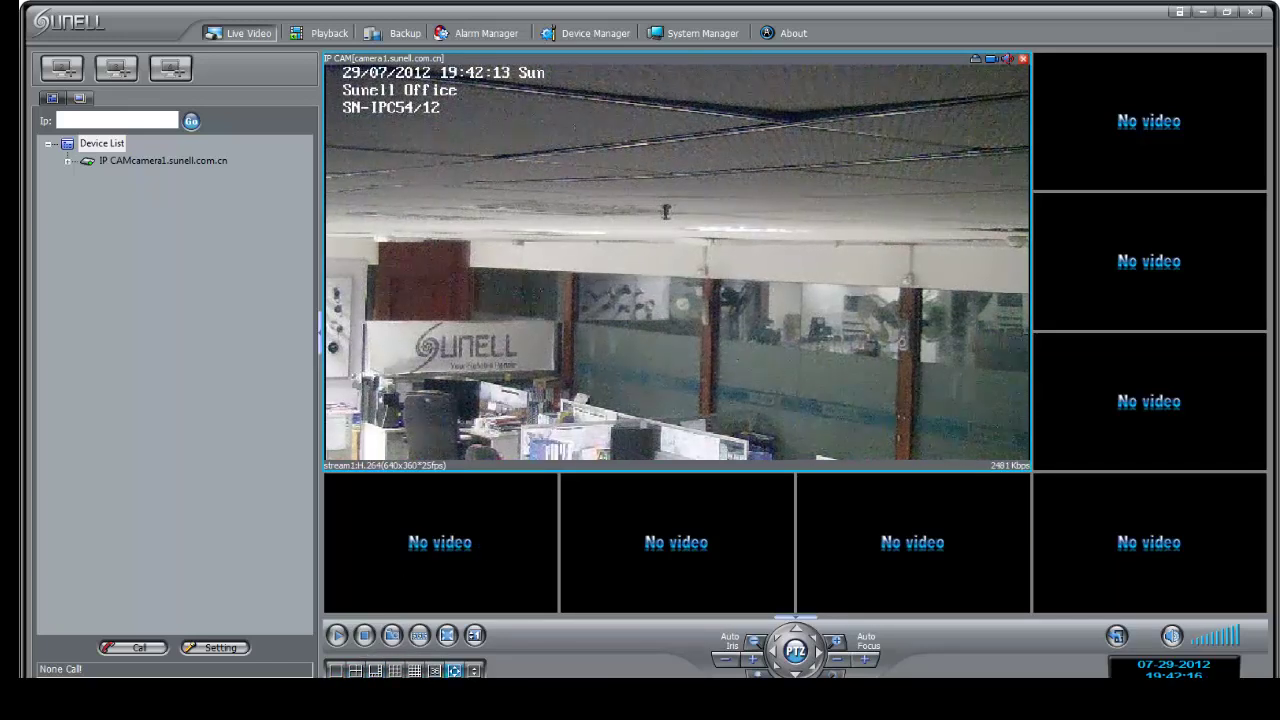
click(395, 670)
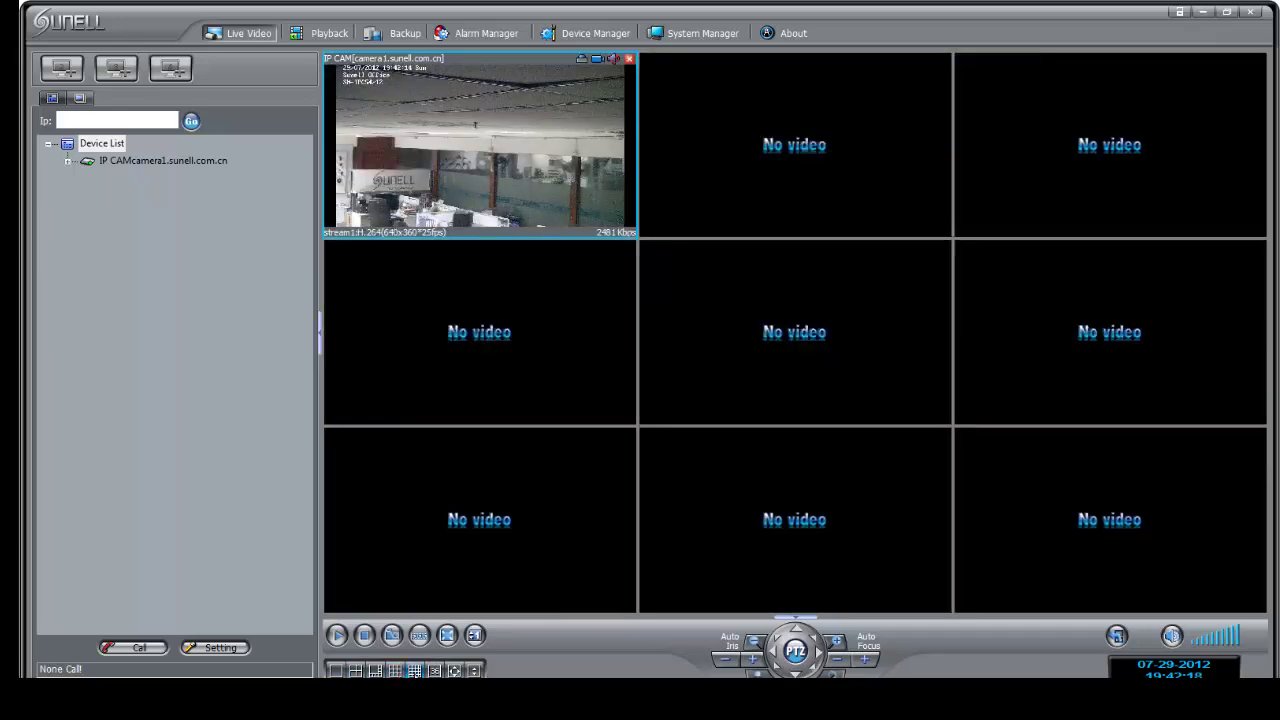
click(414, 670)
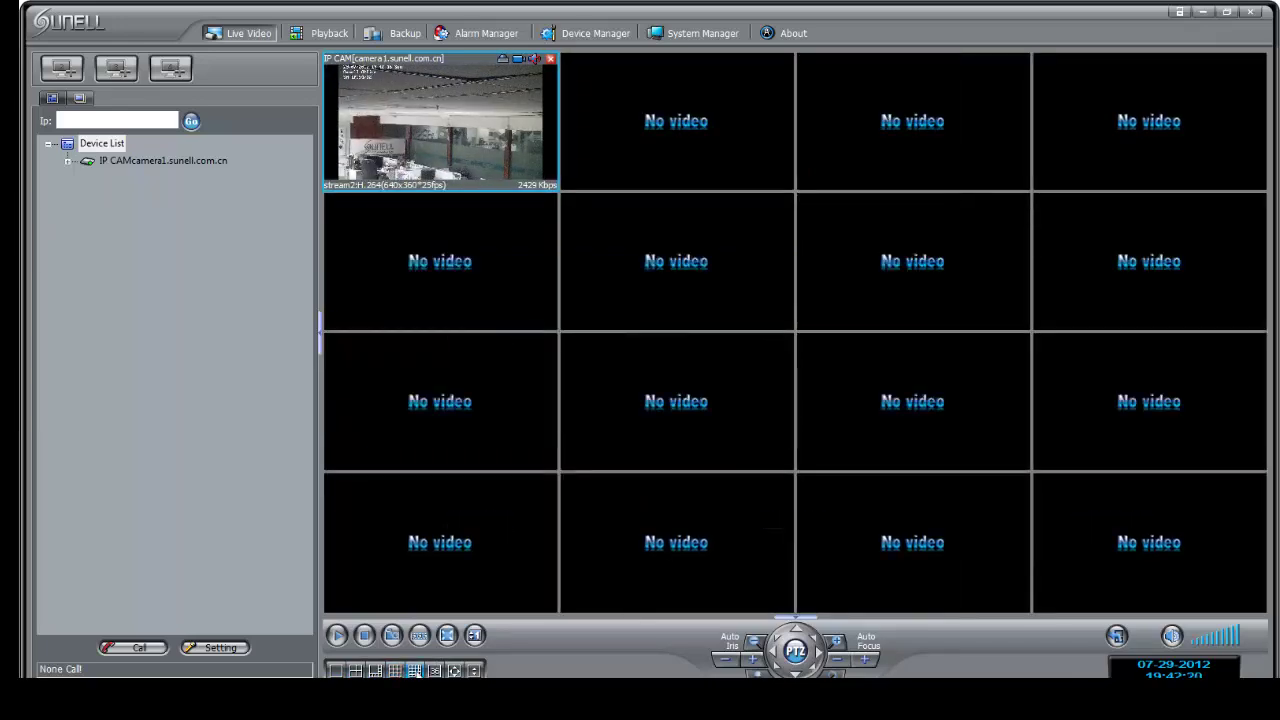
click(375, 670)
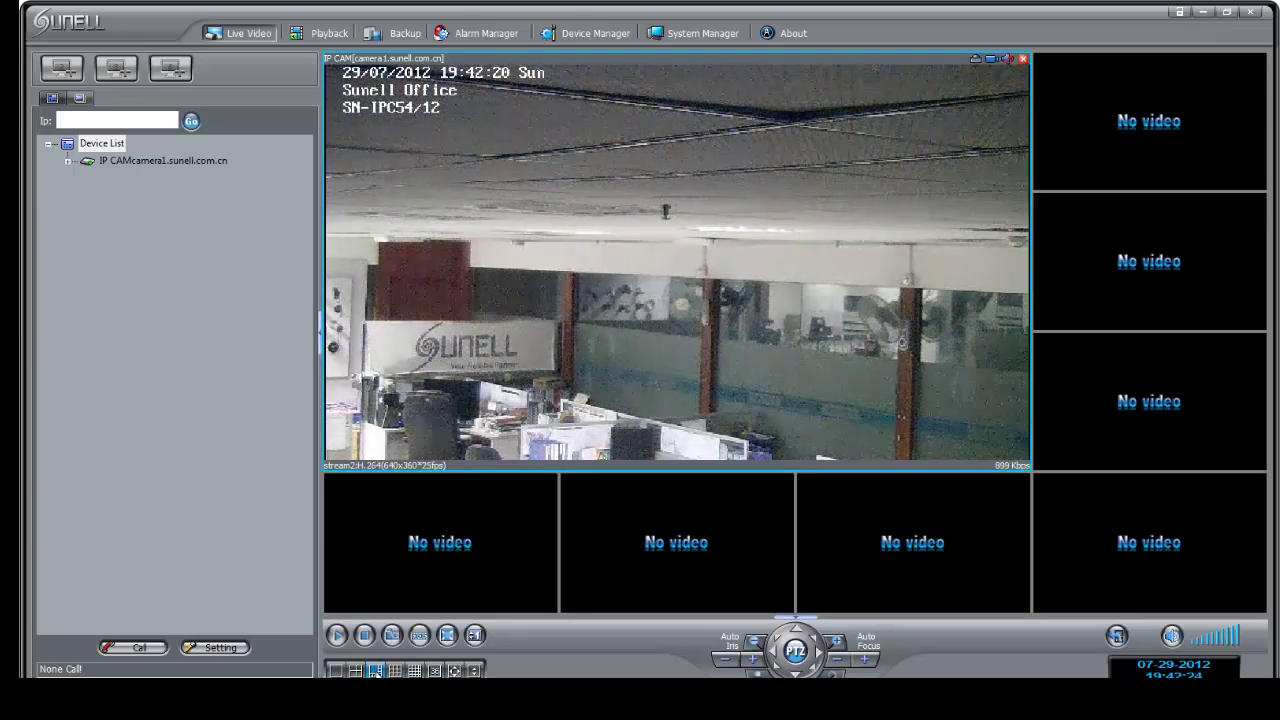
- Switch to the 2x2 grid and drag a zoom rectangle over the SUNELL sign in the feed
click(356, 670)
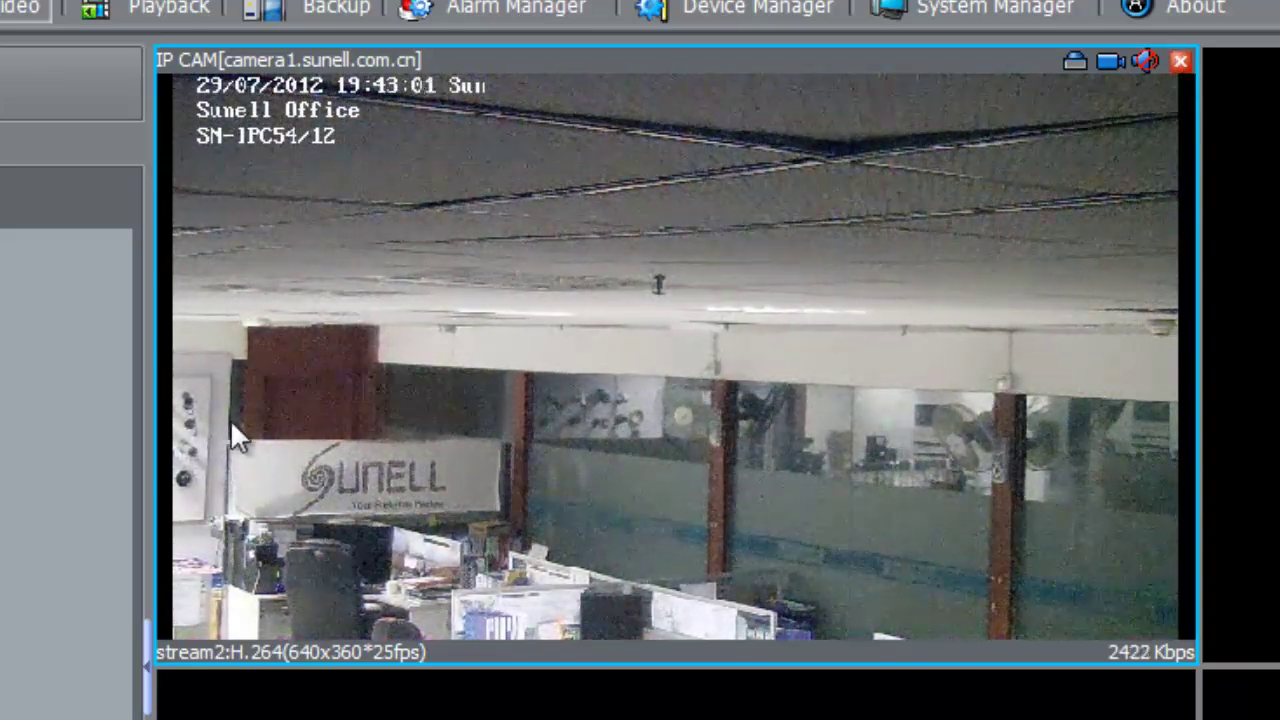
drag(229, 418, 540, 544)
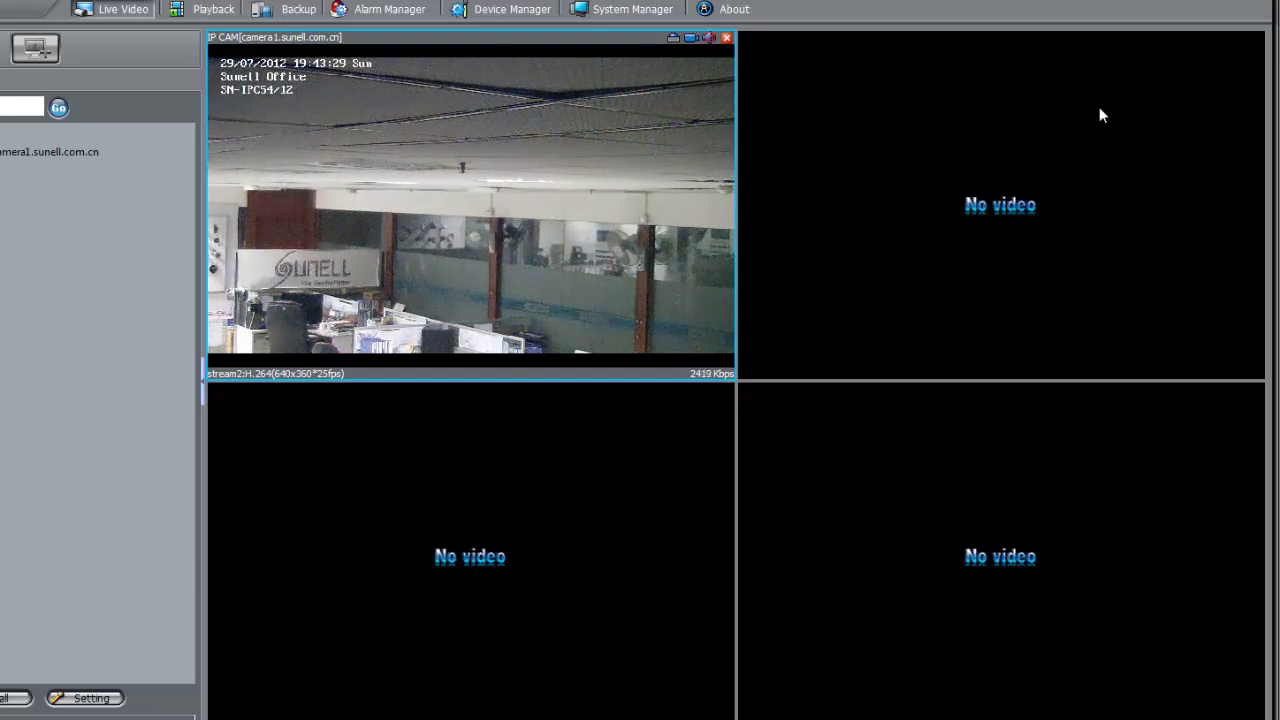
- Close the NVMS window and answer Yes in the Exit system dialog
click(1250, 8)
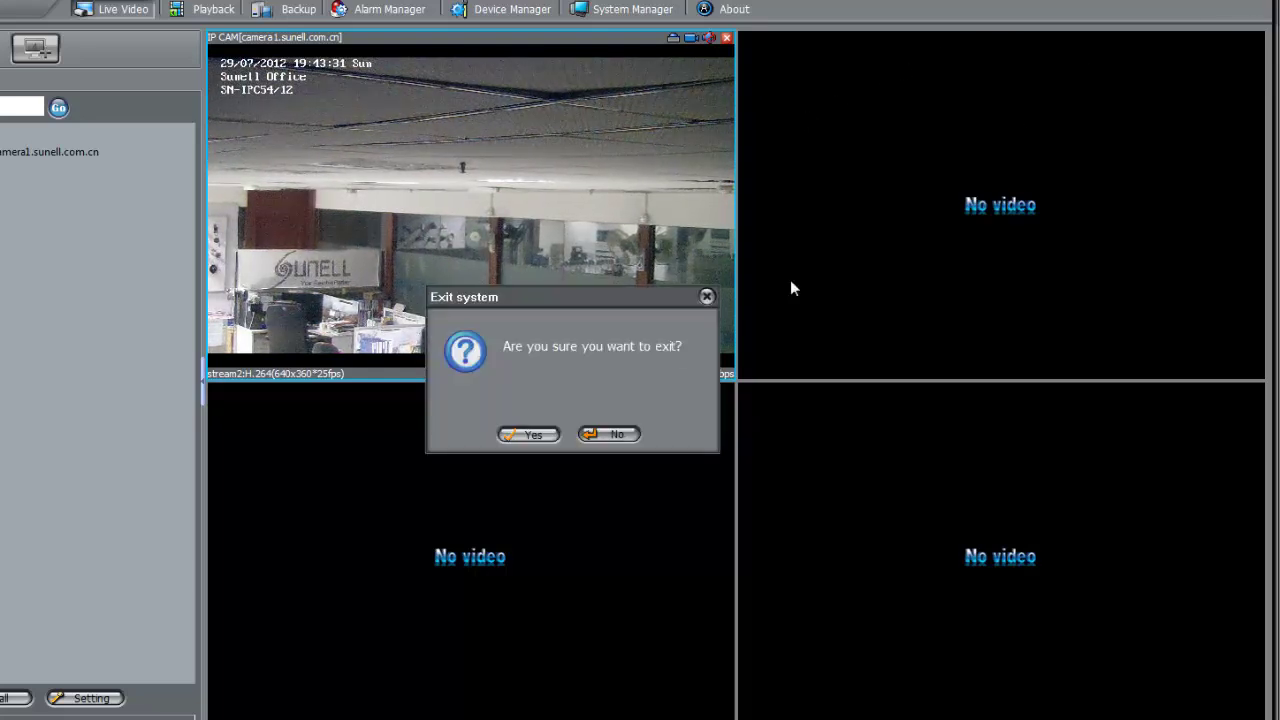
click(525, 434)
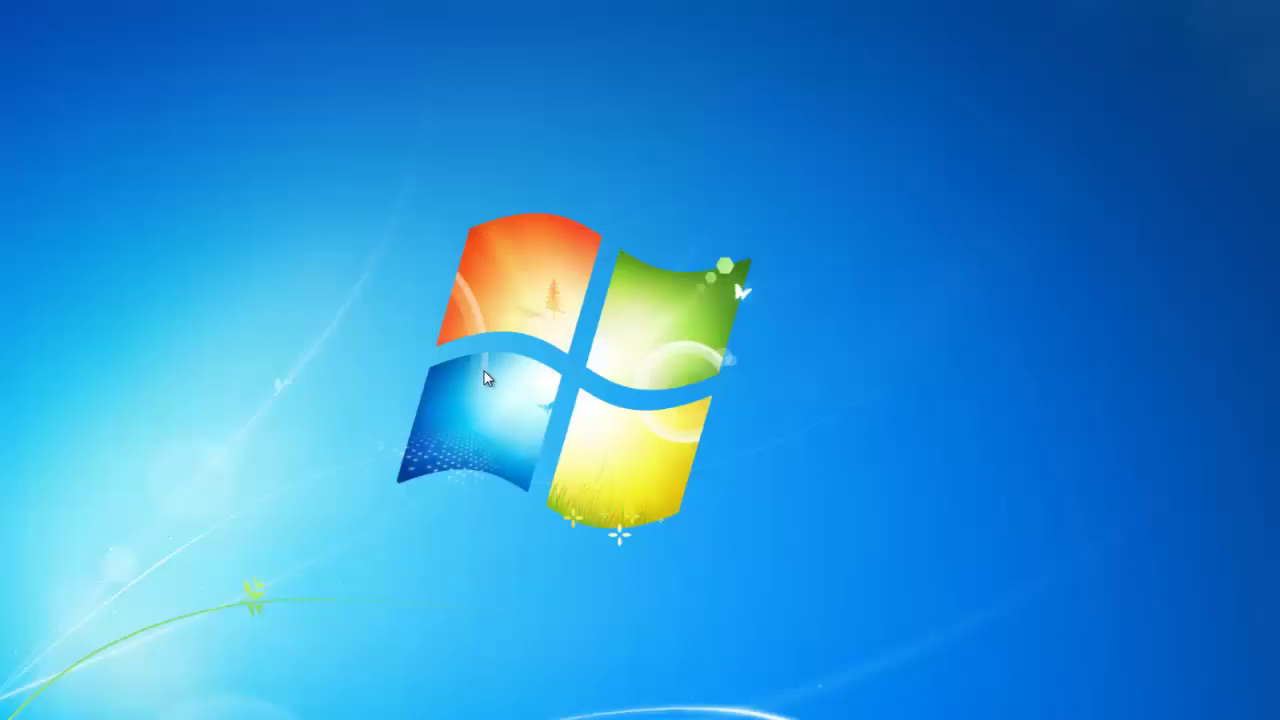